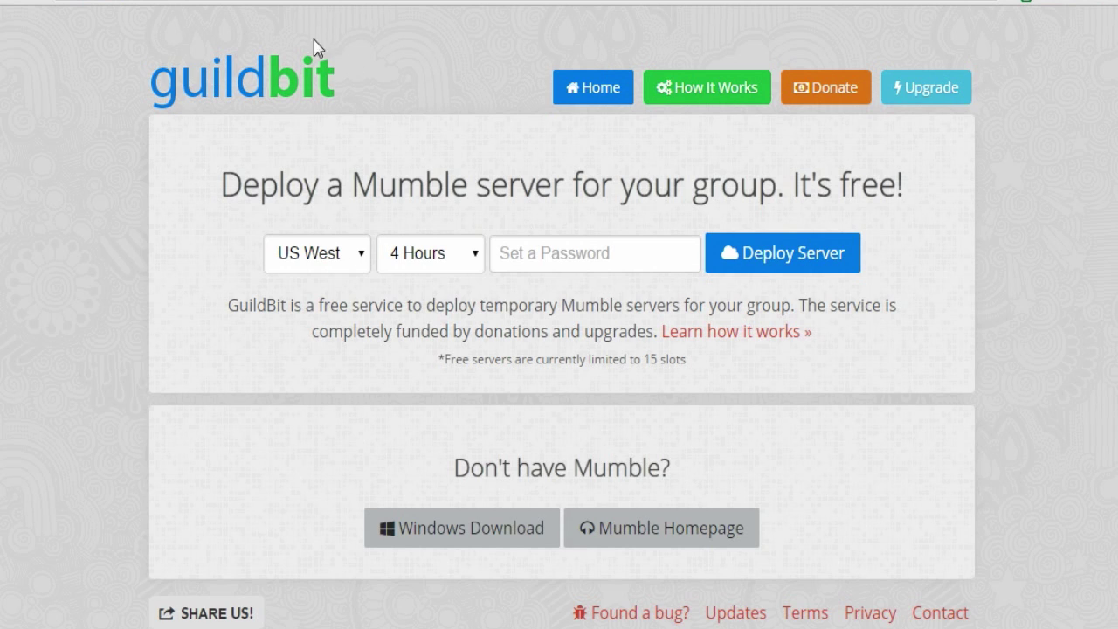
Step: Deploy a password-protected US East Mumble server and scroll to its ny.guildbit.com:50012 details
{"action": "left_click", "coordinate": [327, 261]}
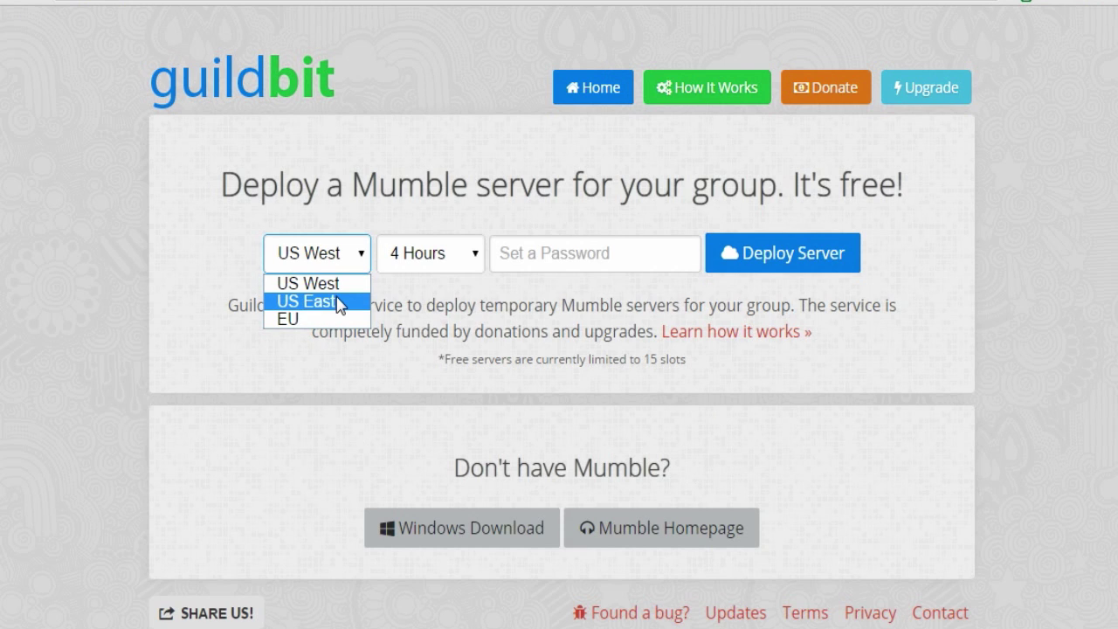
{"action": "left_click", "coordinate": [325, 301]}
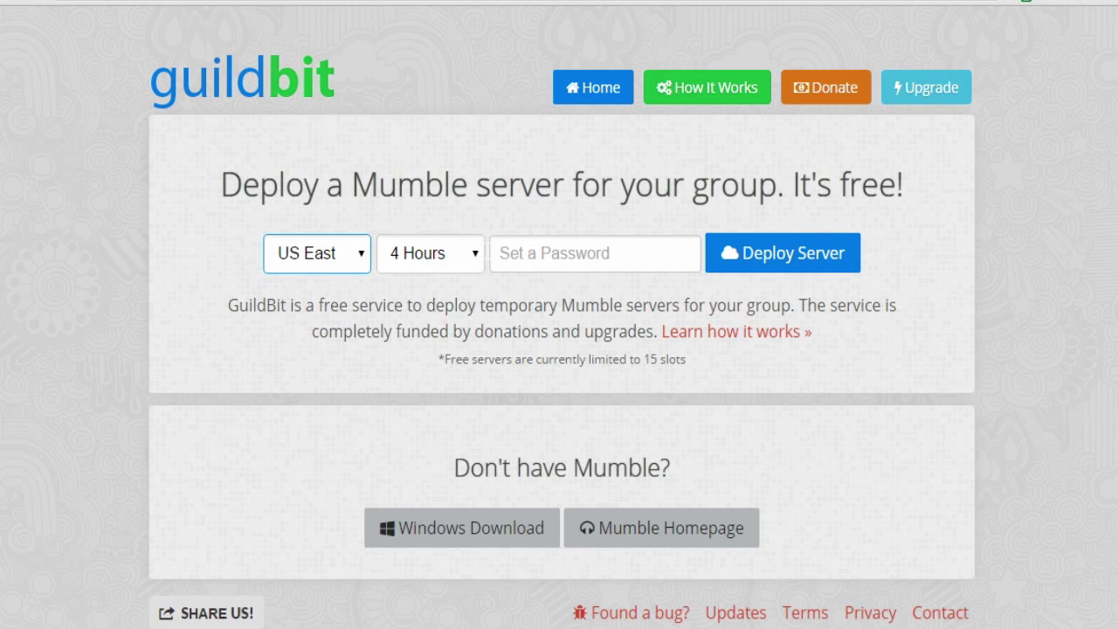
{"action": "left_click", "coordinate": [511, 253]}
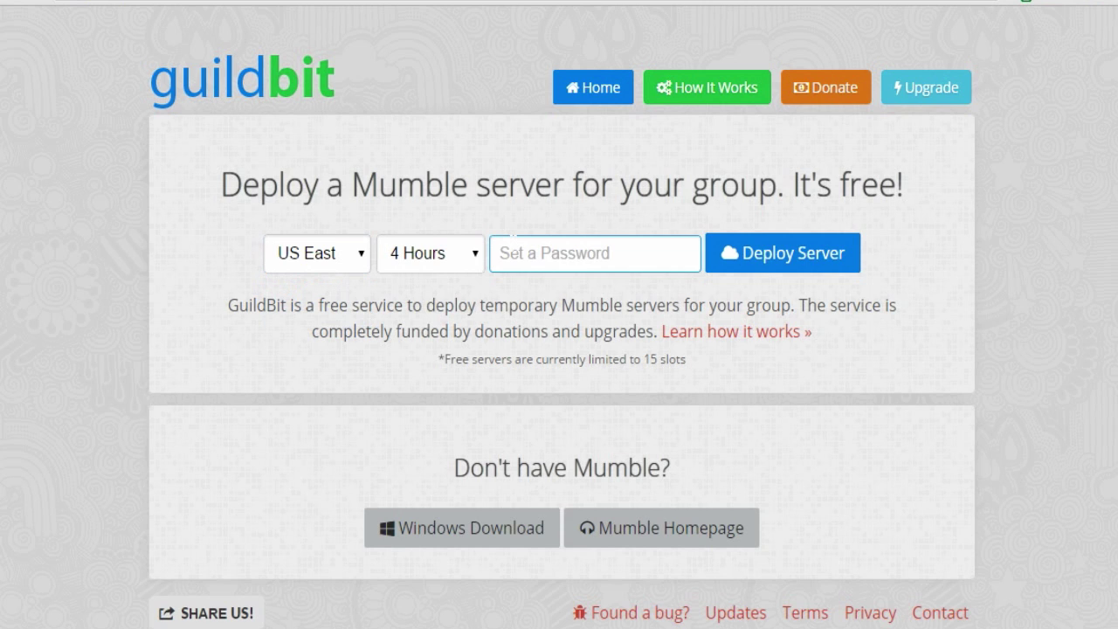
{"action": "type", "text": "123"}
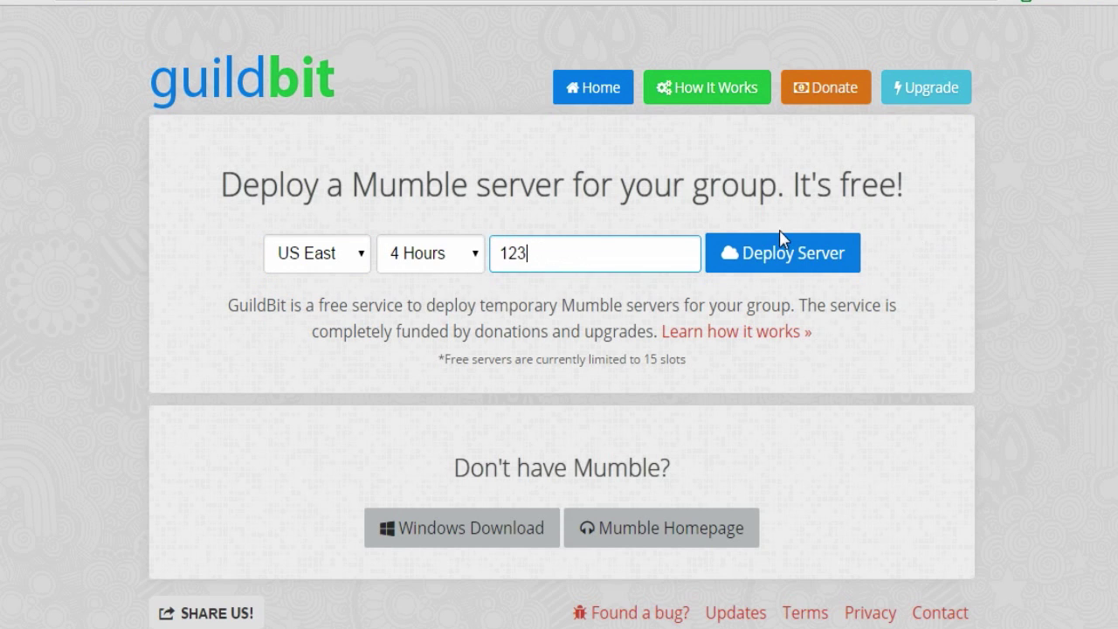
{"action": "left_click", "coordinate": [774, 260]}
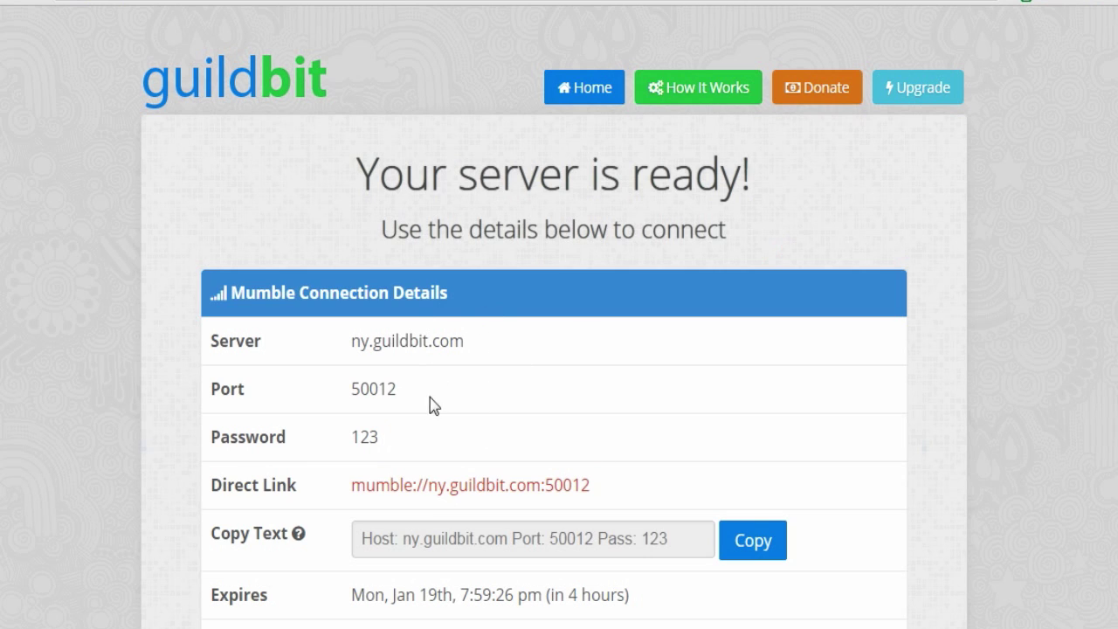
{"action": "scroll", "coordinate": [372, 524], "scroll_direction": "down", "scroll_amount": 3}
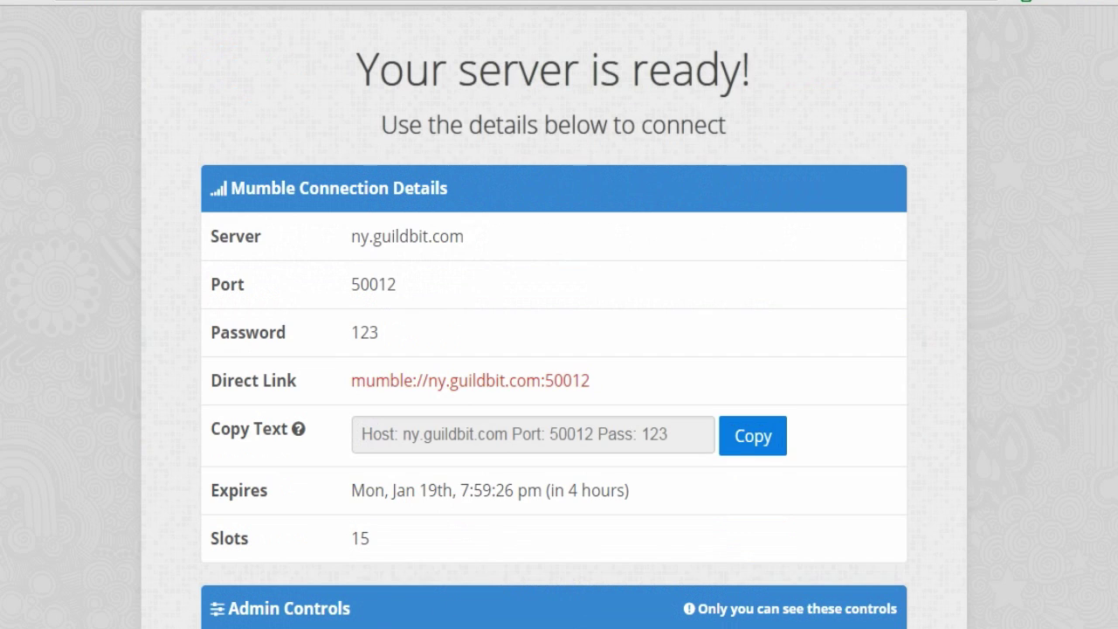
{"action": "scroll", "coordinate": [367, 568], "scroll_direction": "down", "scroll_amount": 3}
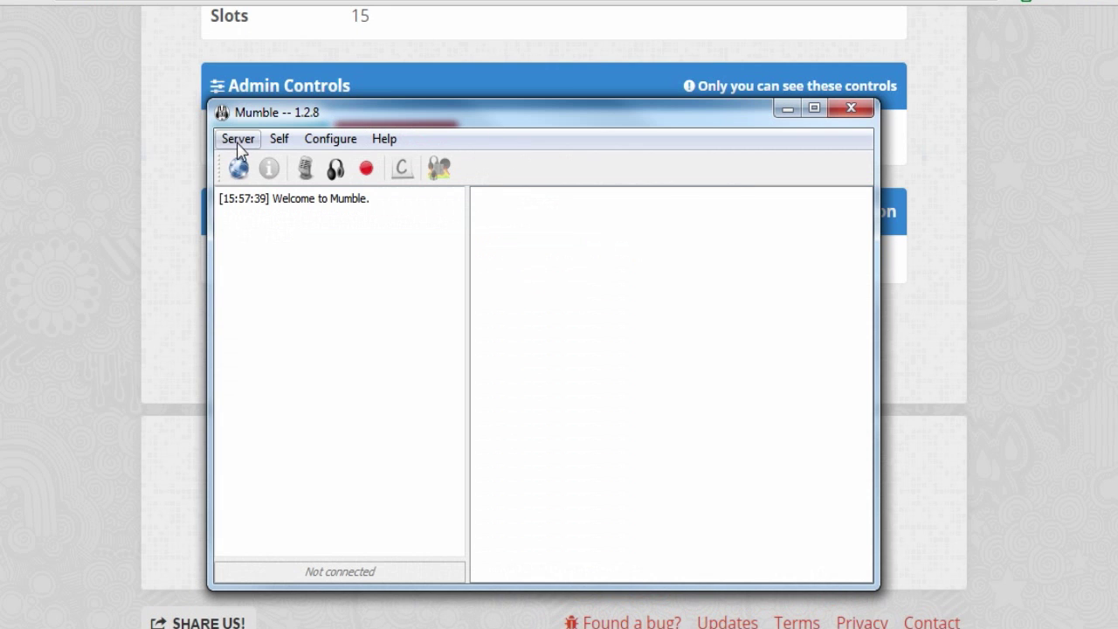
Step: Connect Mumble to the saved ny.guildbit.com server, accepting its untrusted certificate
{"action": "left_click", "coordinate": [238, 139]}
{"action": "left_click", "coordinate": [260, 163]}
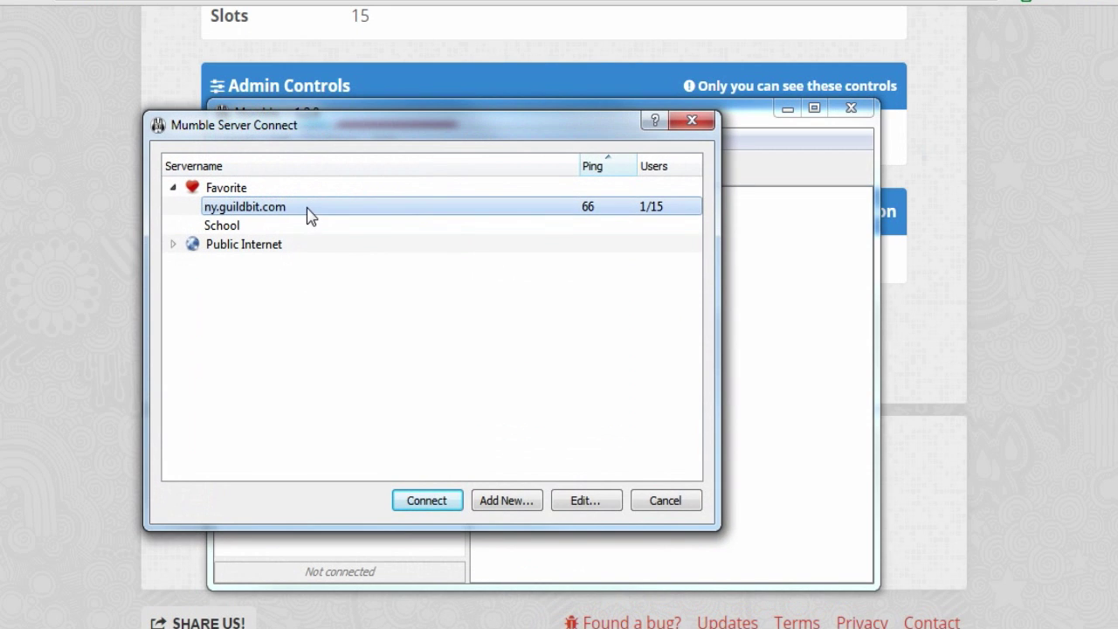
{"action": "left_click", "coordinate": [443, 502]}
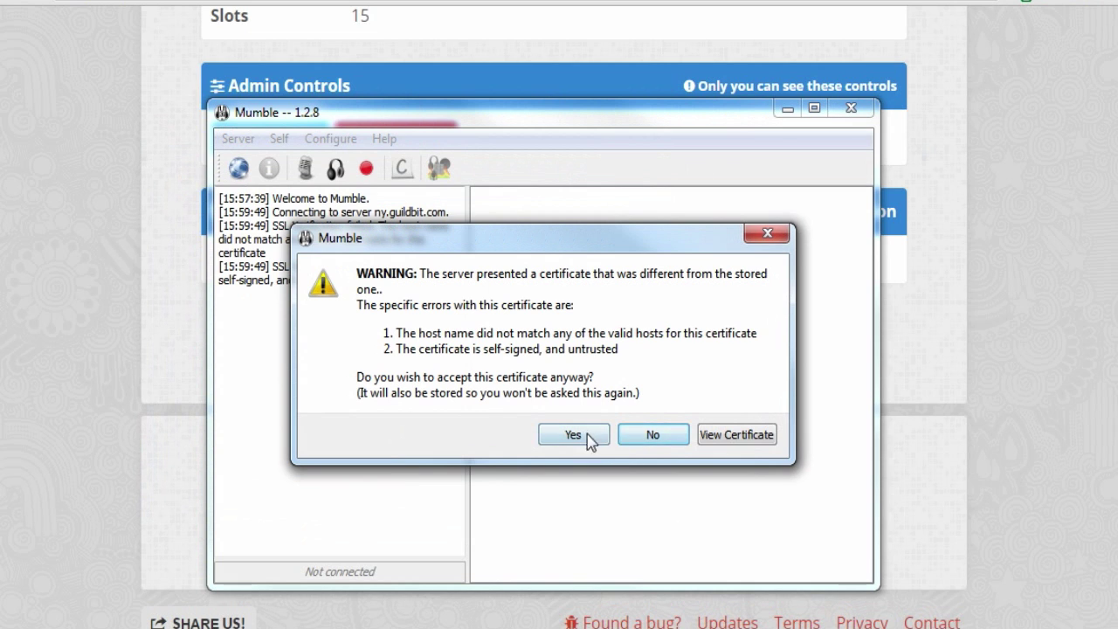
{"action": "left_click", "coordinate": [589, 439]}
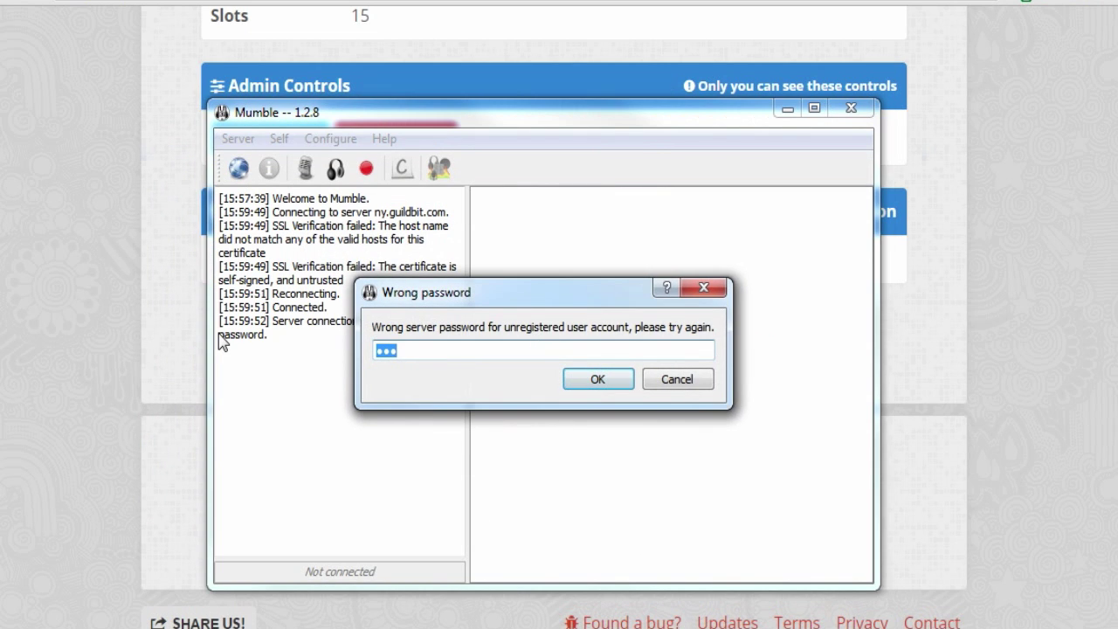
Step: Retry the server password twice, dismiss the wrong-password prompt and move Mumble aside
{"action": "type", "text": "••"}
{"action": "key", "text": "Return"}
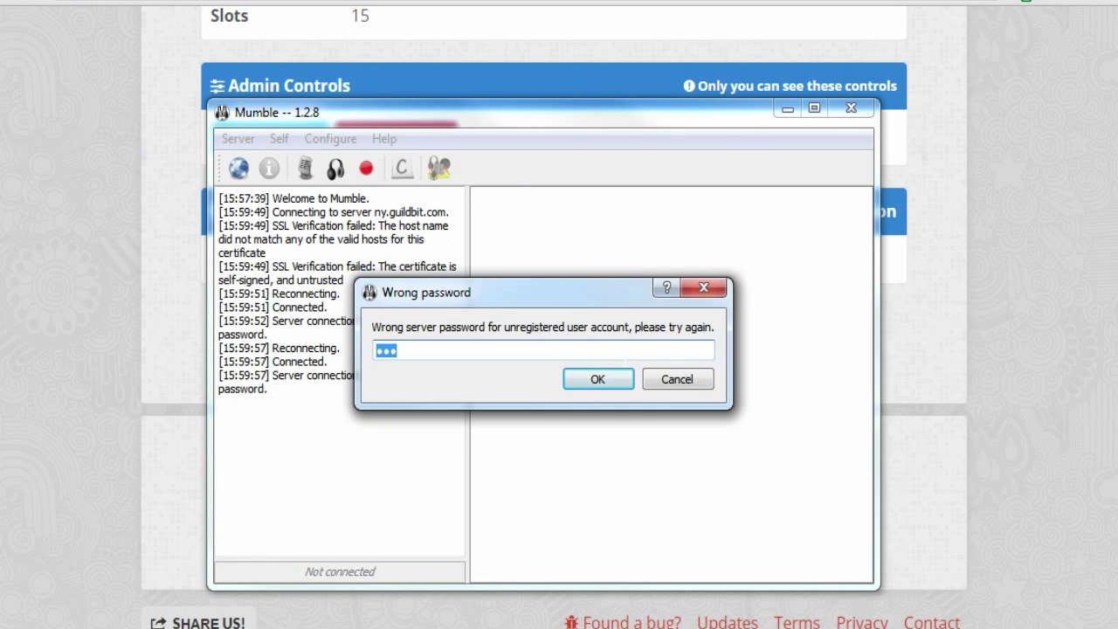
{"action": "type", "text": "•"}
{"action": "key", "text": "Return"}
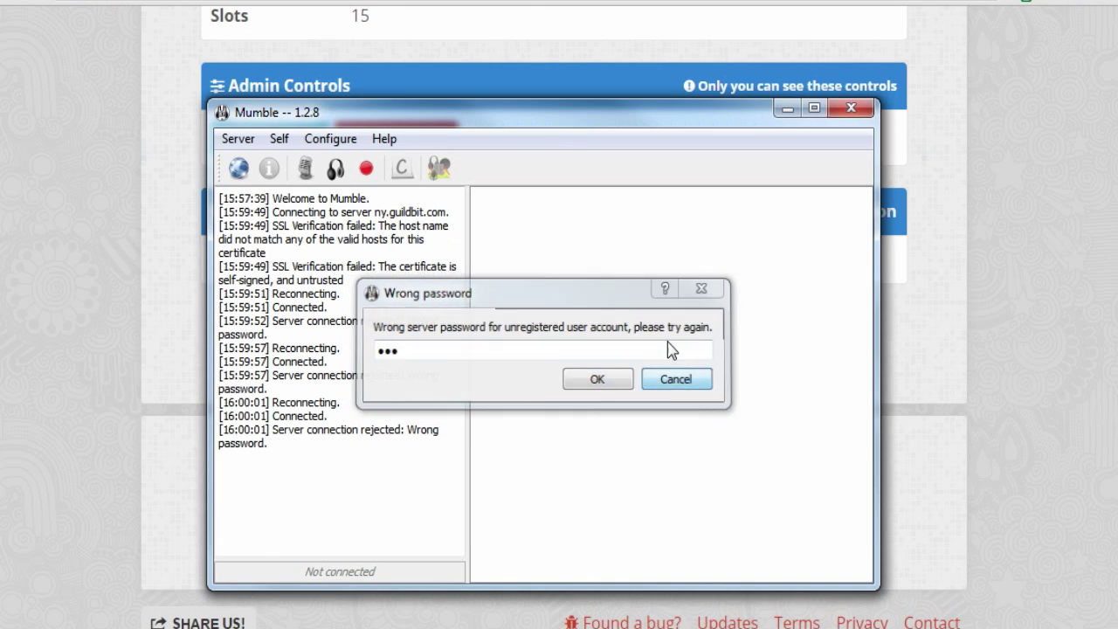
{"action": "left_click", "coordinate": [675, 379]}
{"action": "left_click_drag", "start_coordinate": [582, 130], "coordinate": [549, 366]}
Step: On the GuildBit page, copy the direct link's address and open it in a new window
{"action": "left_click", "coordinate": [682, 165]}
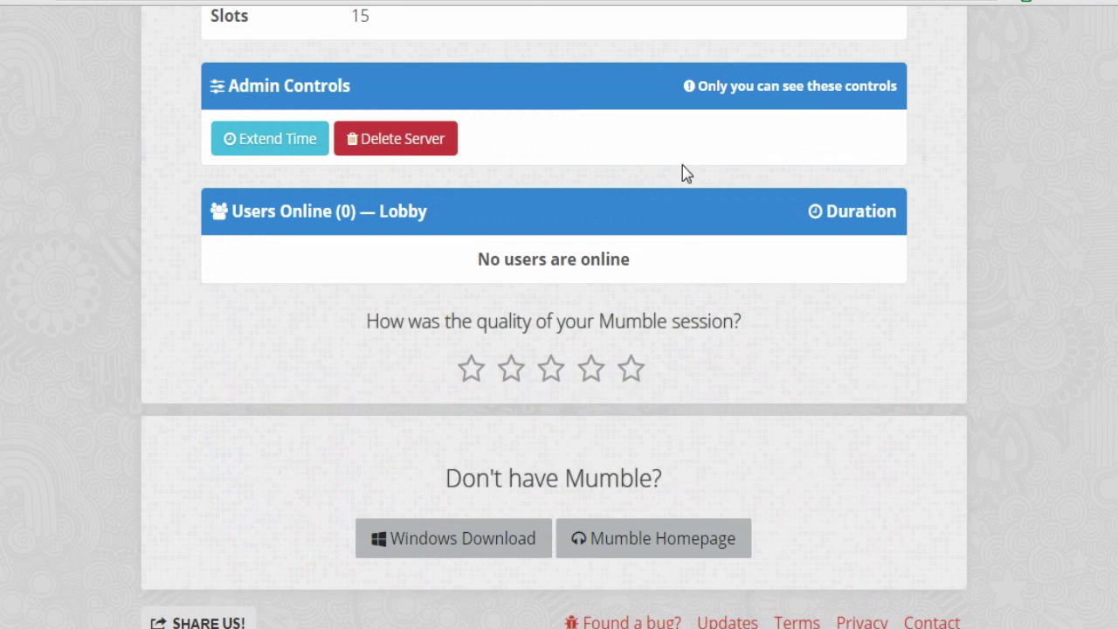
{"action": "scroll", "coordinate": [684, 169], "scroll_direction": "up", "scroll_amount": 5}
{"action": "left_click_drag", "start_coordinate": [609, 282], "coordinate": [364, 289]}
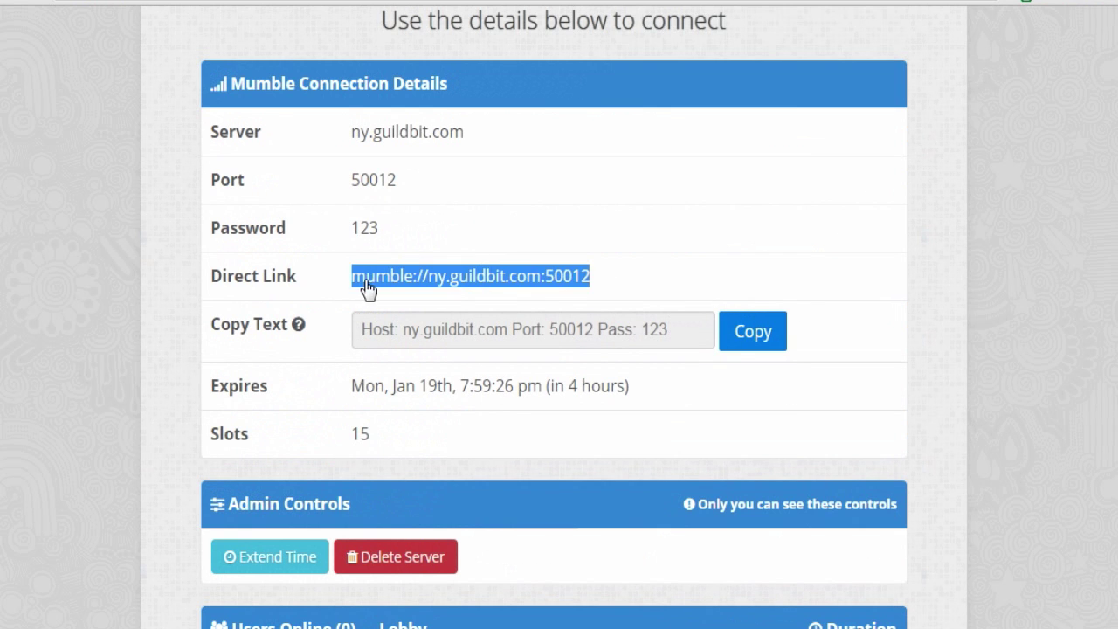
{"action": "right_click", "coordinate": [367, 288]}
{"action": "left_click", "coordinate": [404, 390]}
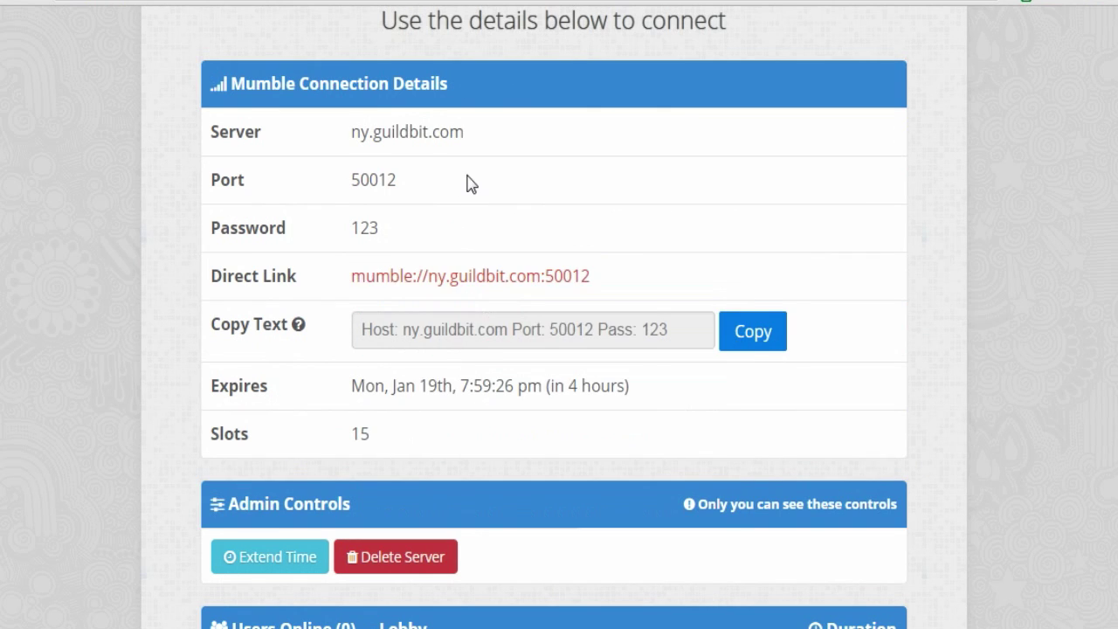
{"action": "right_click", "coordinate": [439, 296]}
{"action": "left_click", "coordinate": [489, 322]}
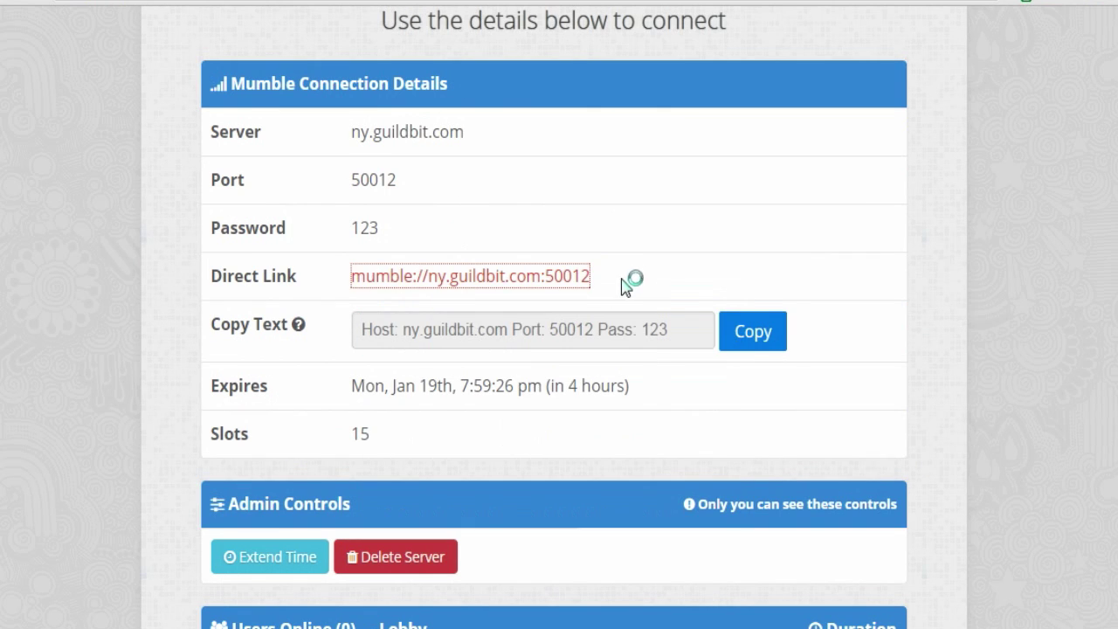
Step: Copy the selected mumble://ny.guildbit.com:50012 Direct Link text and return to Mumble
{"action": "left_click_drag", "start_coordinate": [611, 263], "coordinate": [357, 282]}
{"action": "right_click", "coordinate": [376, 275]}
{"action": "left_click", "coordinate": [454, 410]}
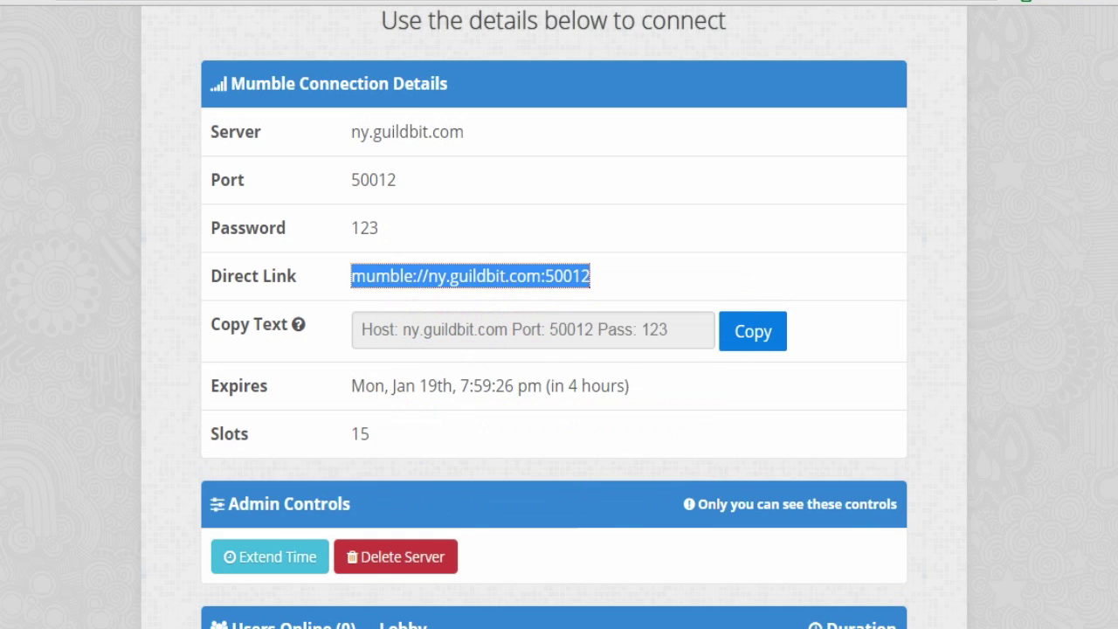
{"action": "key", "text": "alt+Tab"}
{"action": "left_click_drag", "start_coordinate": [518, 370], "coordinate": [516, 50]}
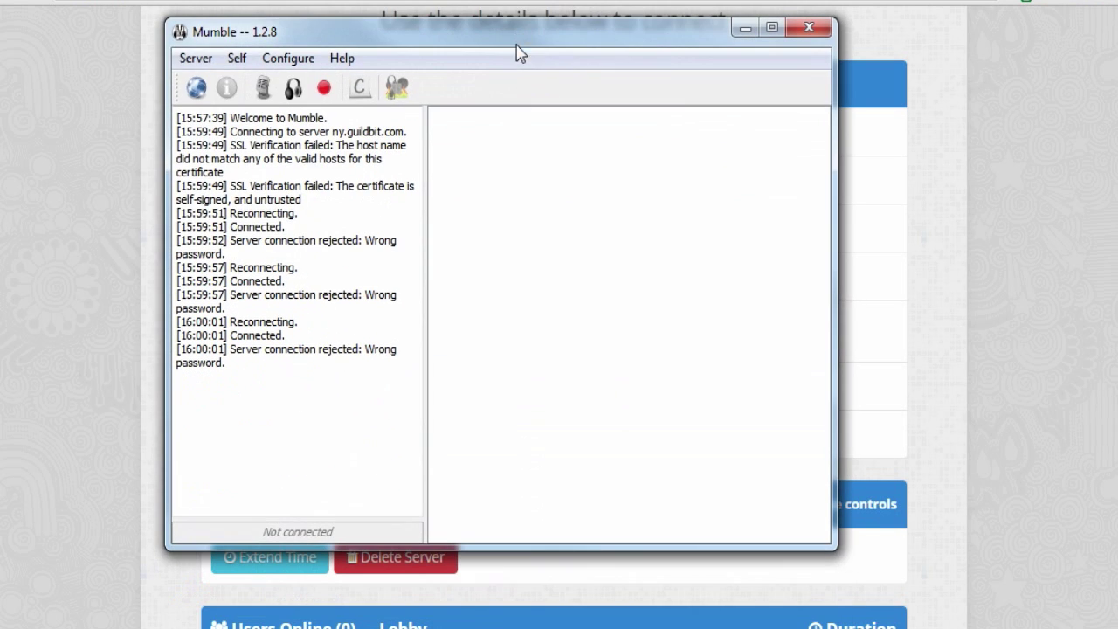
Step: Add ny.guildbit.com as a new Mumble favourite and select it
{"action": "left_click", "coordinate": [195, 58]}
{"action": "left_click", "coordinate": [210, 83]}
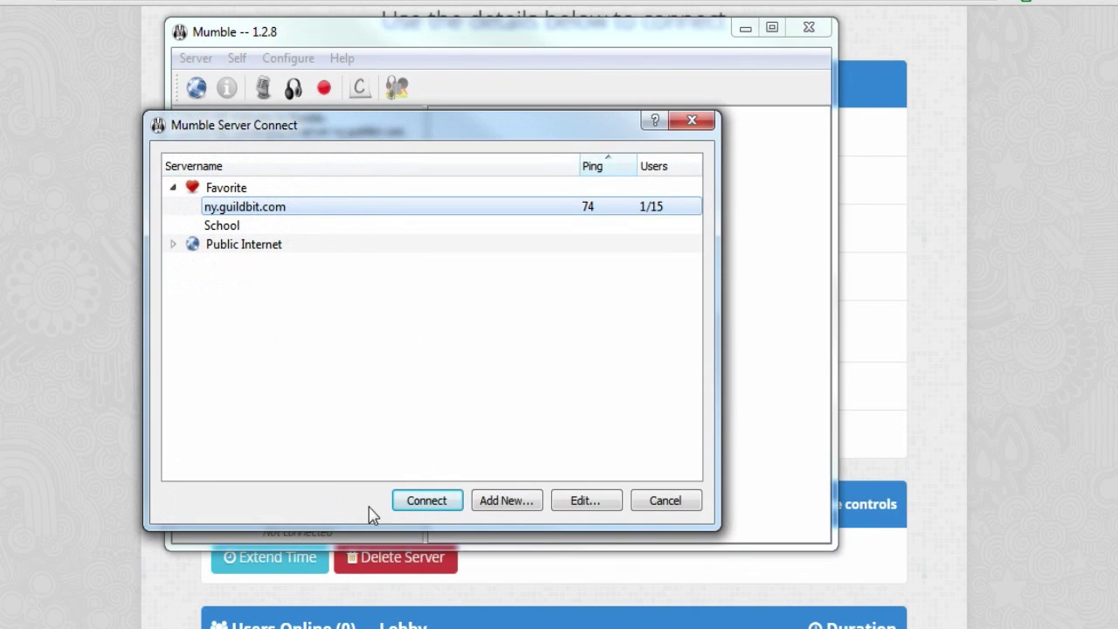
{"action": "left_click", "coordinate": [500, 502]}
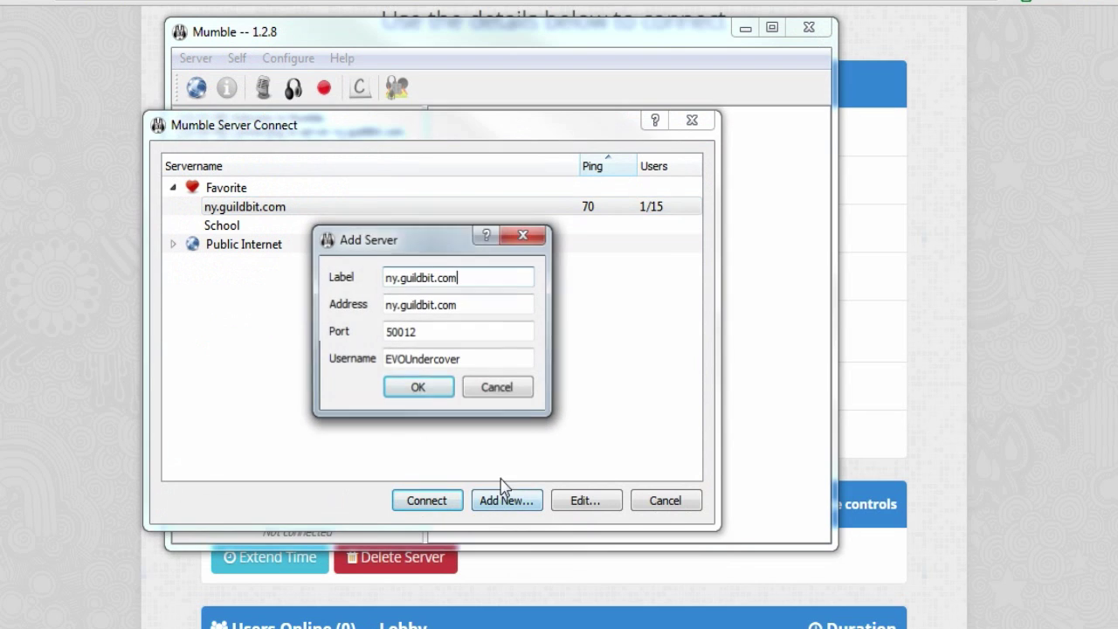
{"action": "left_click", "coordinate": [418, 387]}
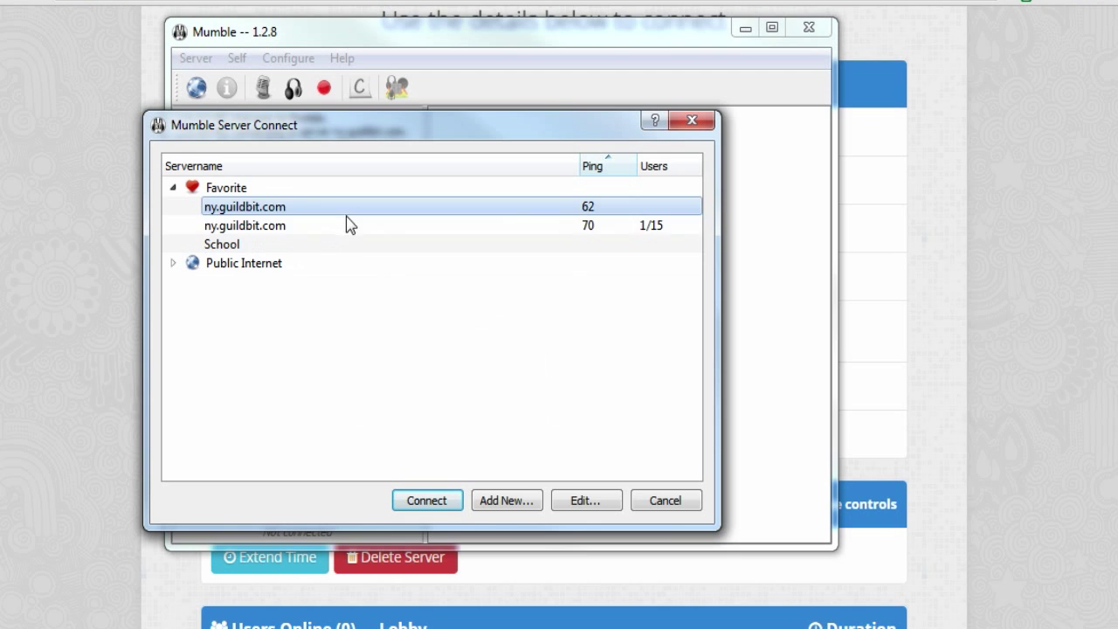
{"action": "left_click", "coordinate": [353, 229]}
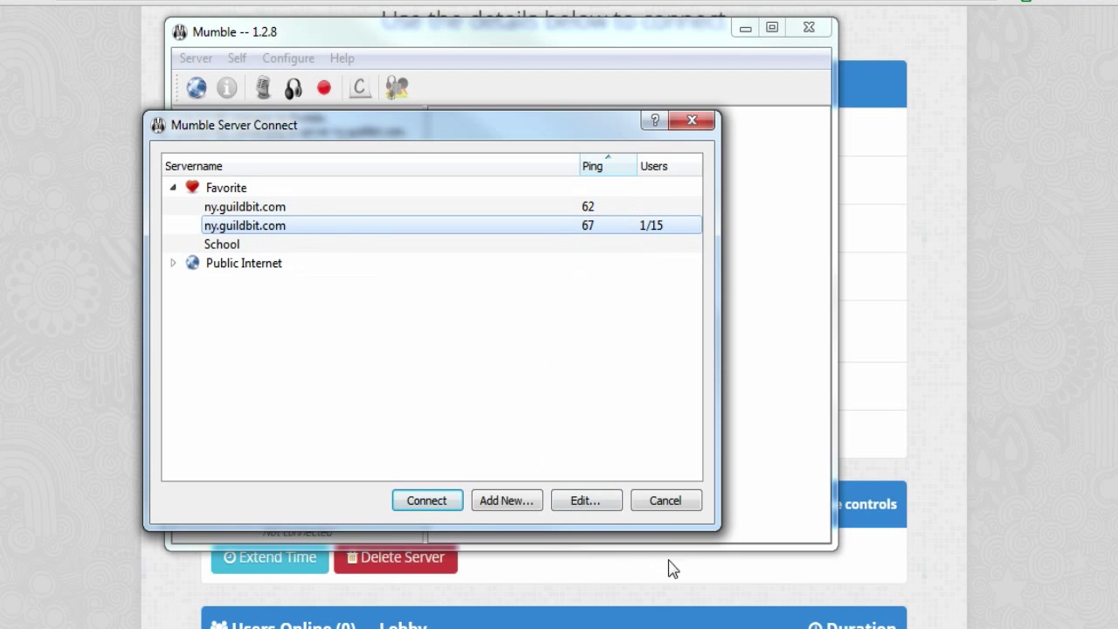
{"action": "left_click", "coordinate": [436, 207]}
Step: Connect to the GuildBit Mumble server, accepting the certificate and submitting the password
{"action": "left_click", "coordinate": [421, 499]}
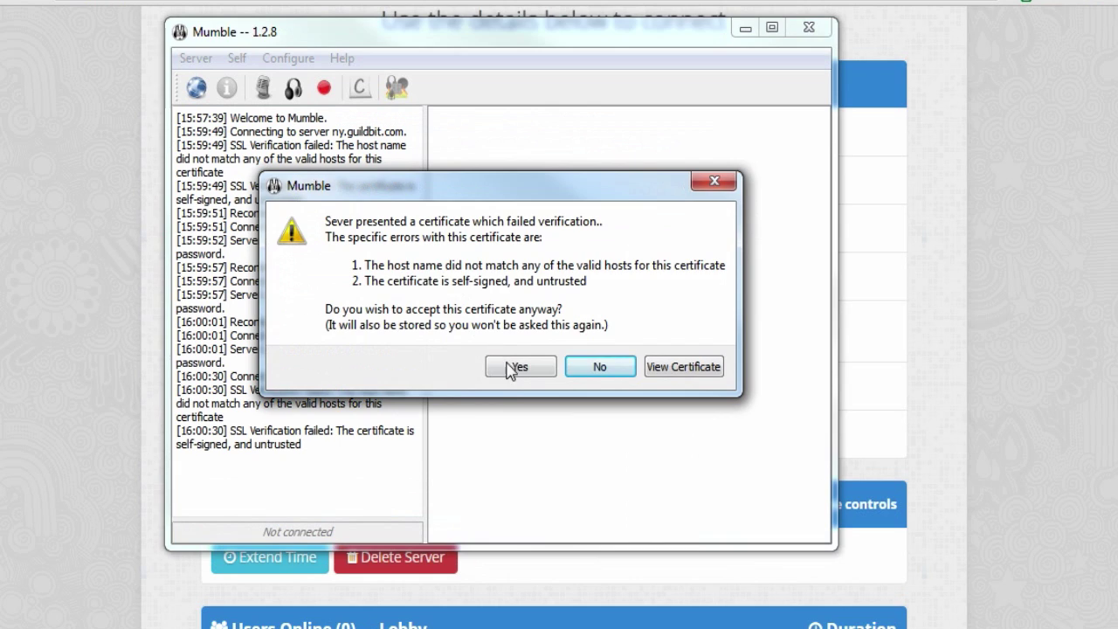
{"action": "left_click", "coordinate": [512, 365]}
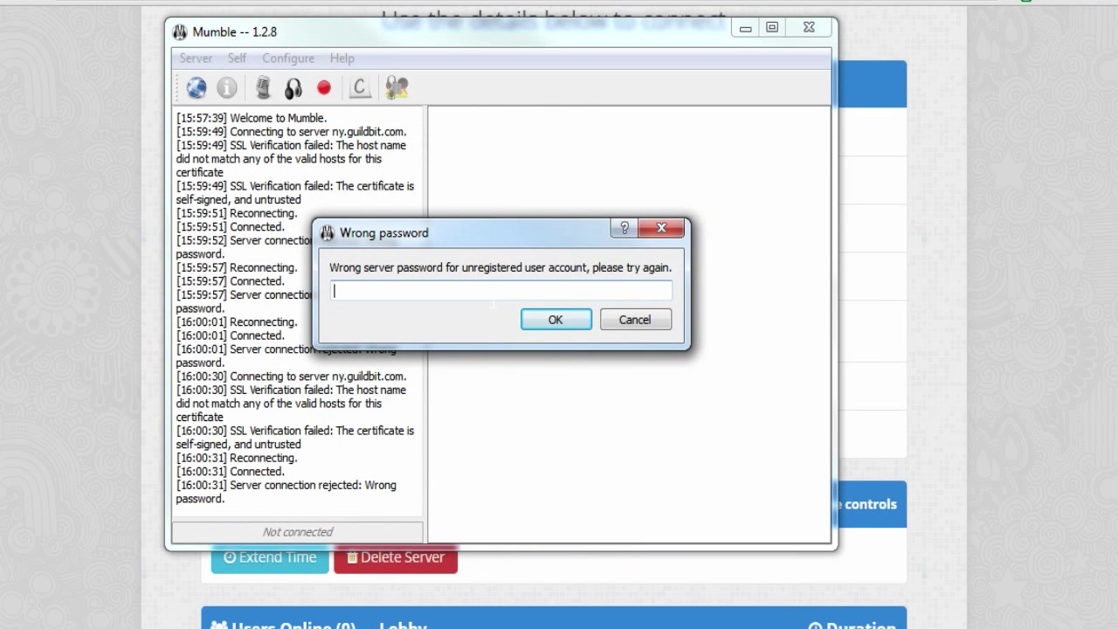
{"action": "key", "text": "Return"}
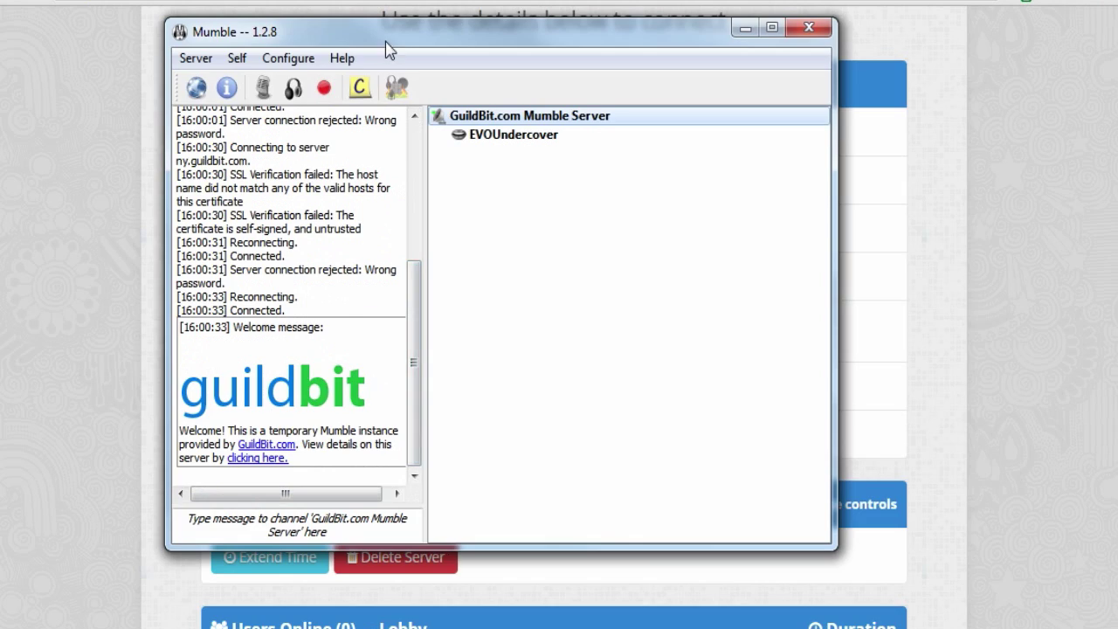
{"action": "left_click_drag", "start_coordinate": [390, 26], "coordinate": [0, 68]}
Step: Check GuildBit's online users, then quit Mumble by choosing Close in its confirmation
{"action": "left_click", "coordinate": [135, 83]}
{"action": "scroll", "coordinate": [374, 374], "scroll_direction": "down", "scroll_amount": 2}
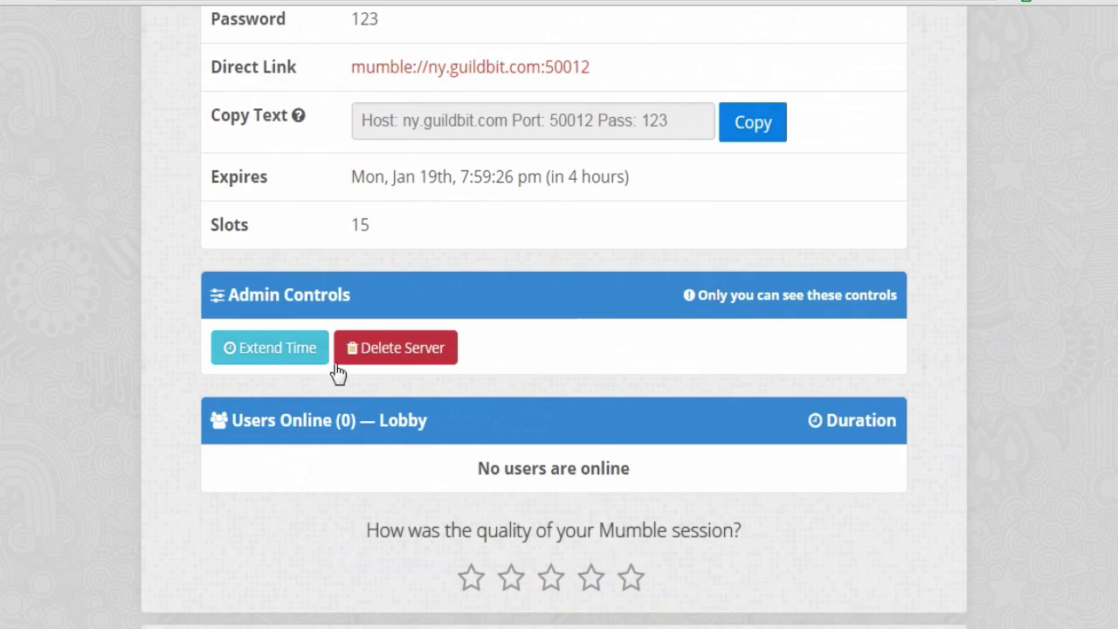
{"action": "key", "text": "alt+Tab"}
{"action": "left_click_drag", "start_coordinate": [35, 80], "coordinate": [518, 153]}
{"action": "scroll", "coordinate": [469, 457], "scroll_direction": "up", "scroll_amount": 6}
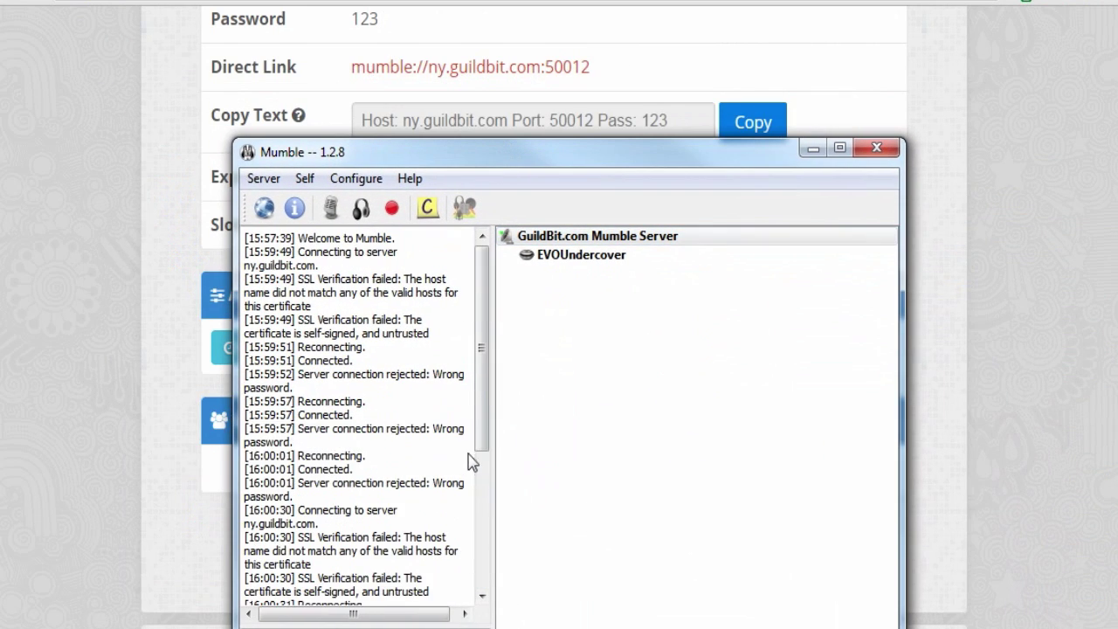
{"action": "scroll", "coordinate": [469, 379], "scroll_direction": "down", "scroll_amount": 6}
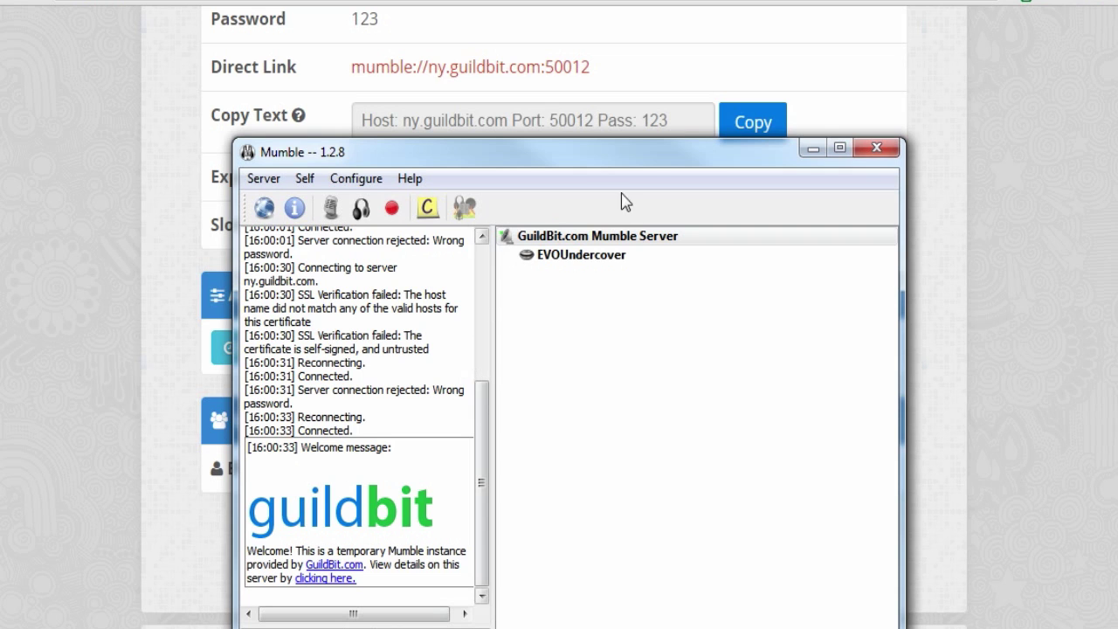
{"action": "left_click", "coordinate": [856, 159]}
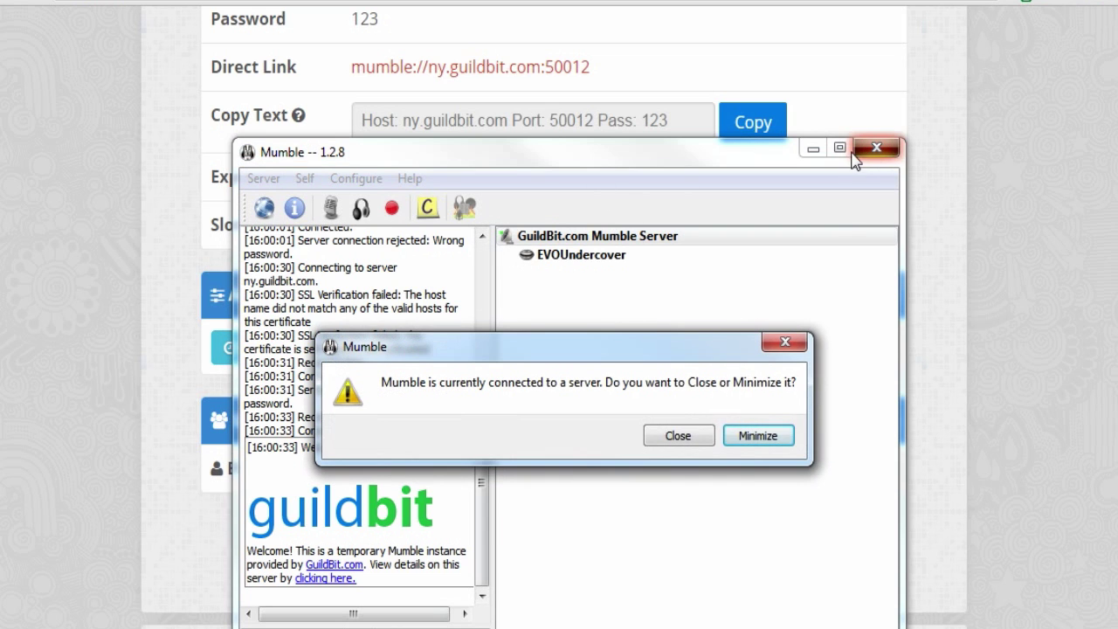
{"action": "left_click", "coordinate": [704, 444]}
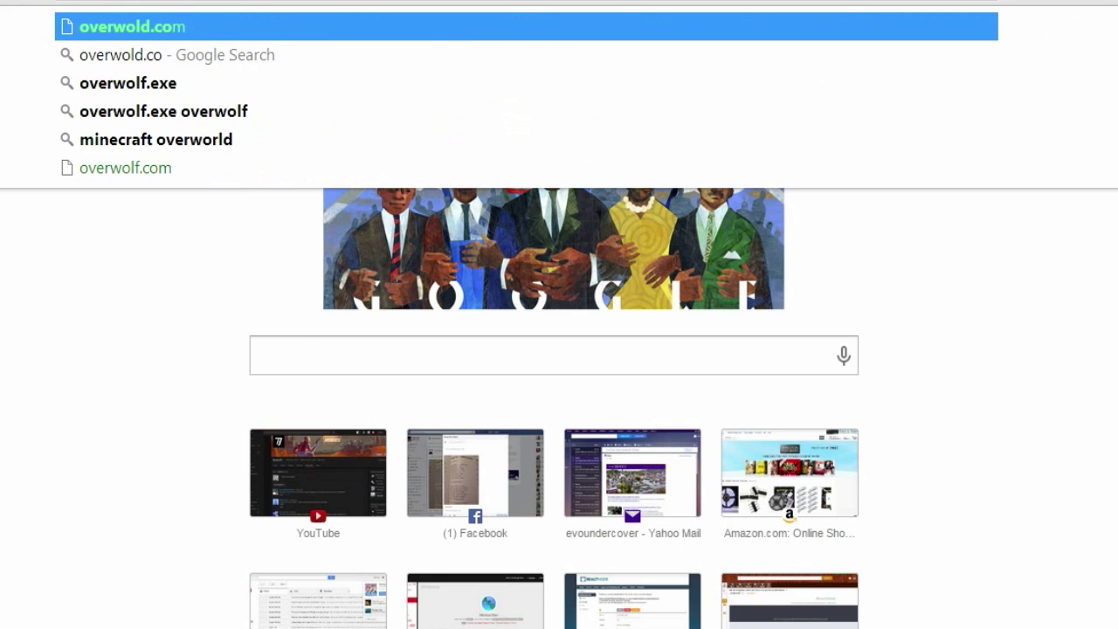
Step: Correct the mistyped overwold.com to overwolf.com in Chrome's address bar and load it
{"action": "type", "text": "m"}
{"action": "key", "text": "BackSpace"}
{"action": "key", "text": "BackSpace"}
{"action": "key", "text": "BackSpace"}
{"action": "key", "text": "BackSpace"}
{"action": "key", "text": "BackSpace"}
{"action": "key", "text": "BackSpace"}
{"action": "key", "text": "BackSpace"}
{"action": "key", "text": "BackSpace"}
{"action": "key", "text": "BackSpace"}
{"action": "key", "text": "BackSpace"}
{"action": "key", "text": "BackSpace"}
{"action": "key", "text": "BackSpace"}
{"action": "type", "text": "overwolf.com"}
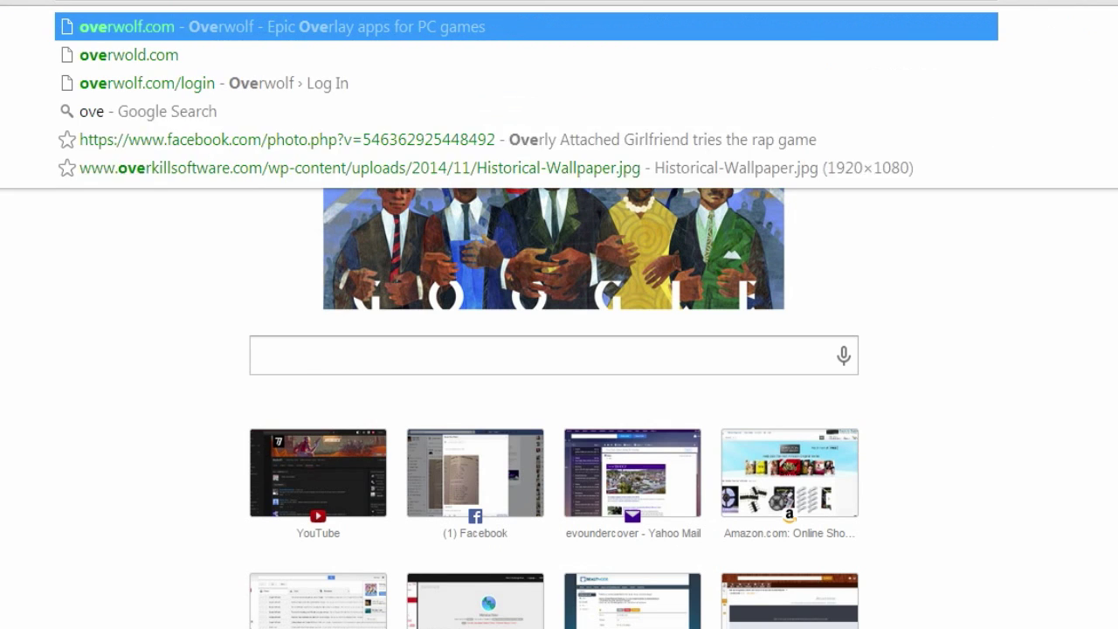
{"action": "key", "text": "Return"}
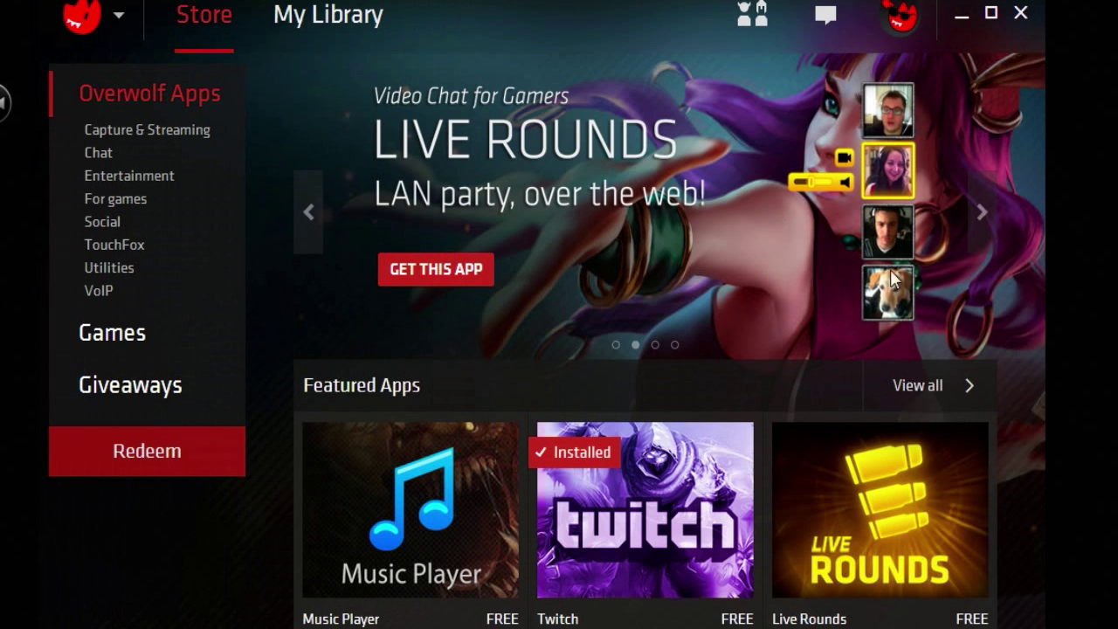
Step: Open the Apps for TeamSpeak listing and scroll to the TypeFrag TeamSpeak Hosting tile
{"action": "scroll", "coordinate": [381, 289], "scroll_direction": "down", "scroll_amount": 5}
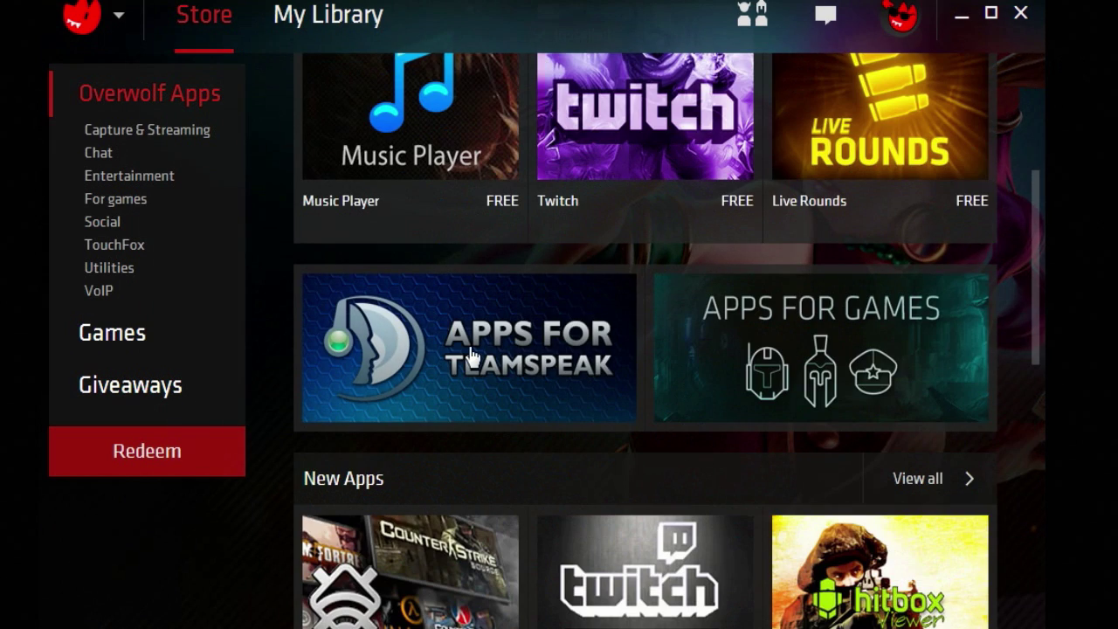
{"action": "left_click", "coordinate": [471, 355]}
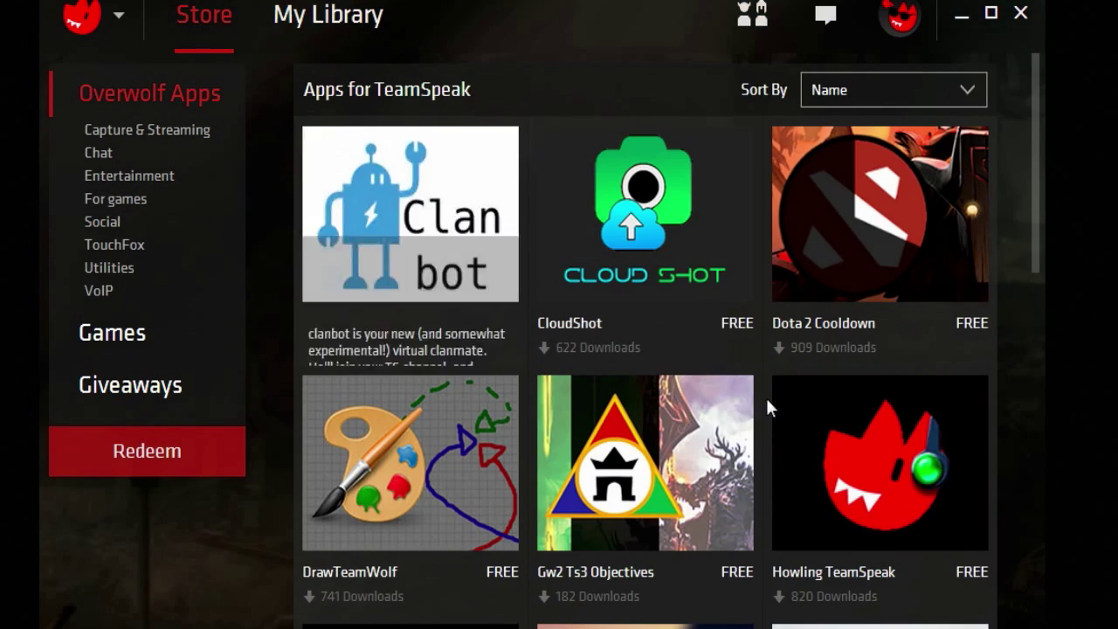
{"action": "scroll", "coordinate": [766, 406], "scroll_direction": "down", "scroll_amount": 10}
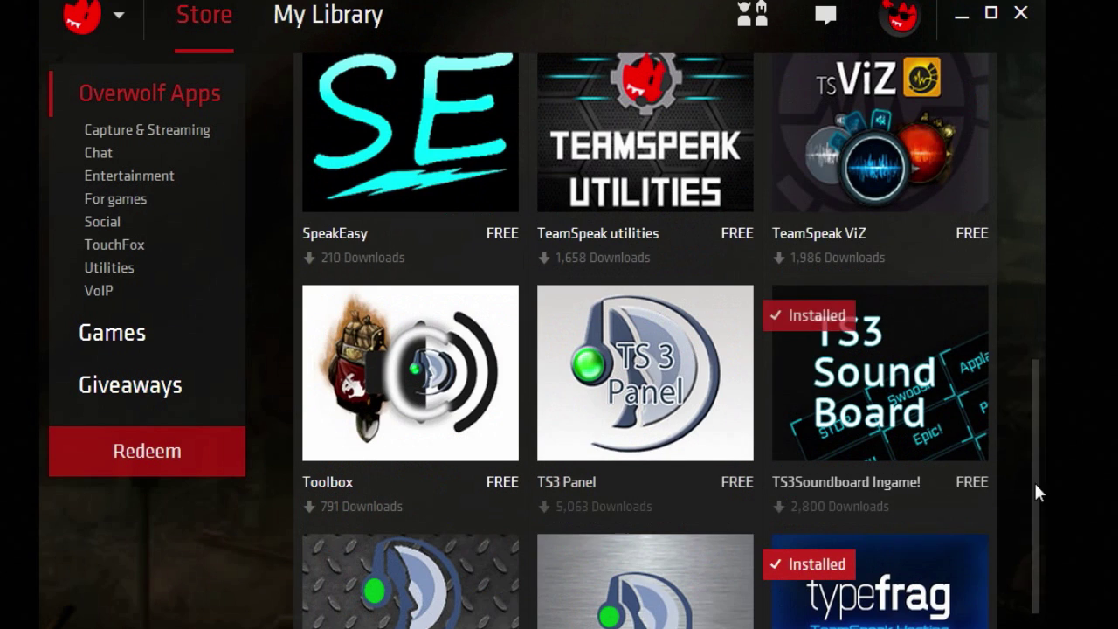
{"action": "scroll", "coordinate": [1034, 482], "scroll_direction": "down", "scroll_amount": 4}
{"action": "mouse_move", "coordinate": [811, 350]}
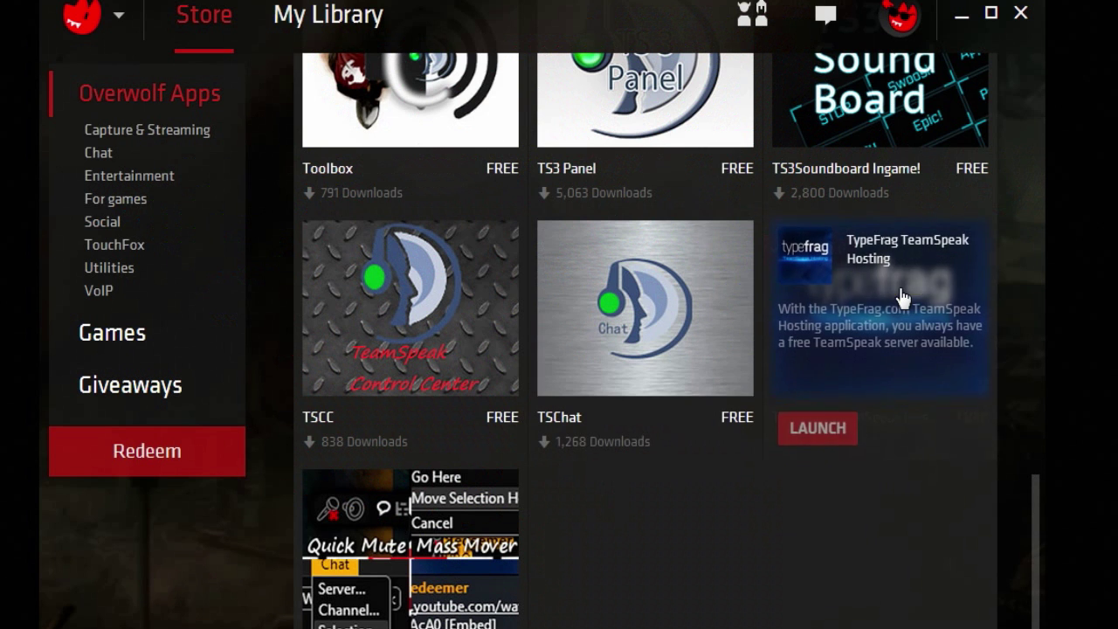
Step: Launch TypeFrag TeamSpeak Hosting, connecting to overwolf-98gk.typefrag.com and opening TeamSpeak 3
{"action": "left_click", "coordinate": [899, 291]}
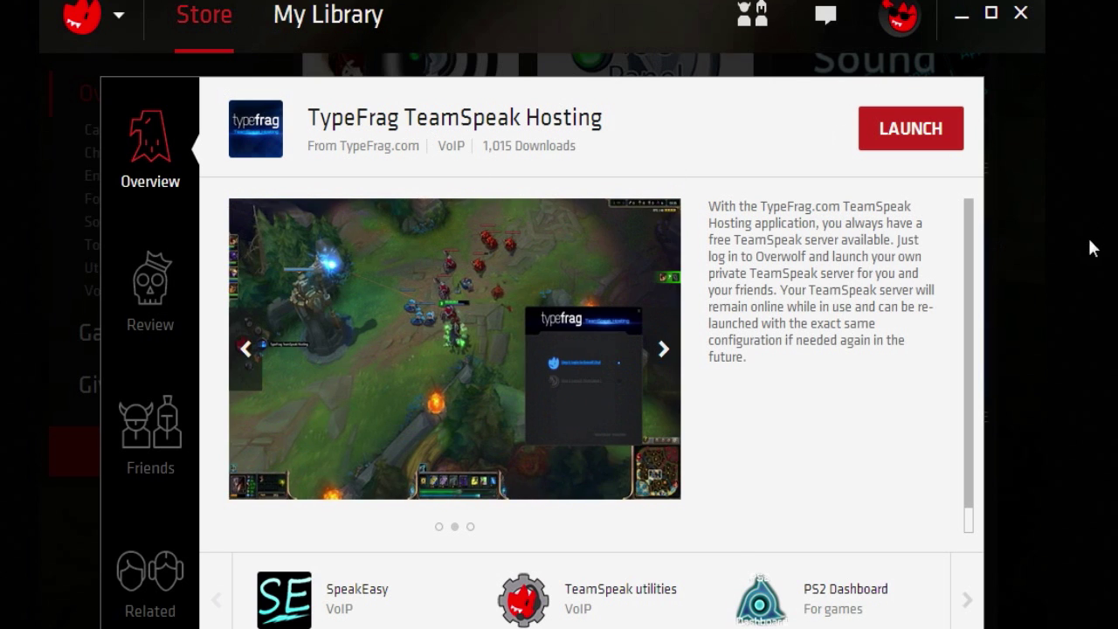
{"action": "left_click", "coordinate": [1011, 234]}
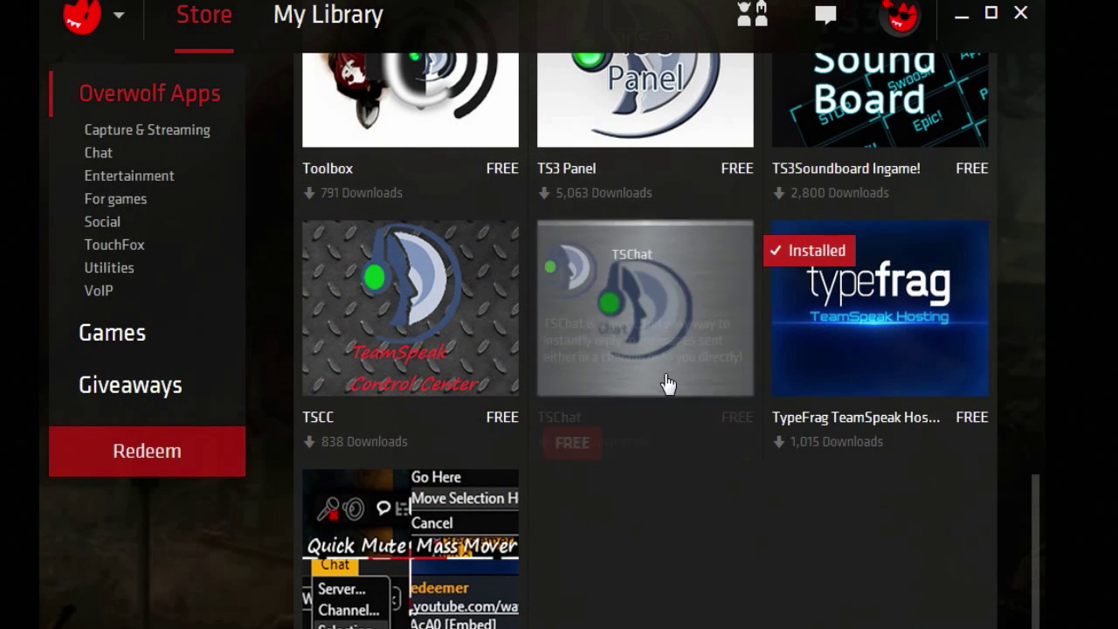
{"action": "scroll", "coordinate": [430, 154], "scroll_direction": "up", "scroll_amount": 1}
{"action": "scroll", "coordinate": [430, 154], "scroll_direction": "up", "scroll_amount": 2}
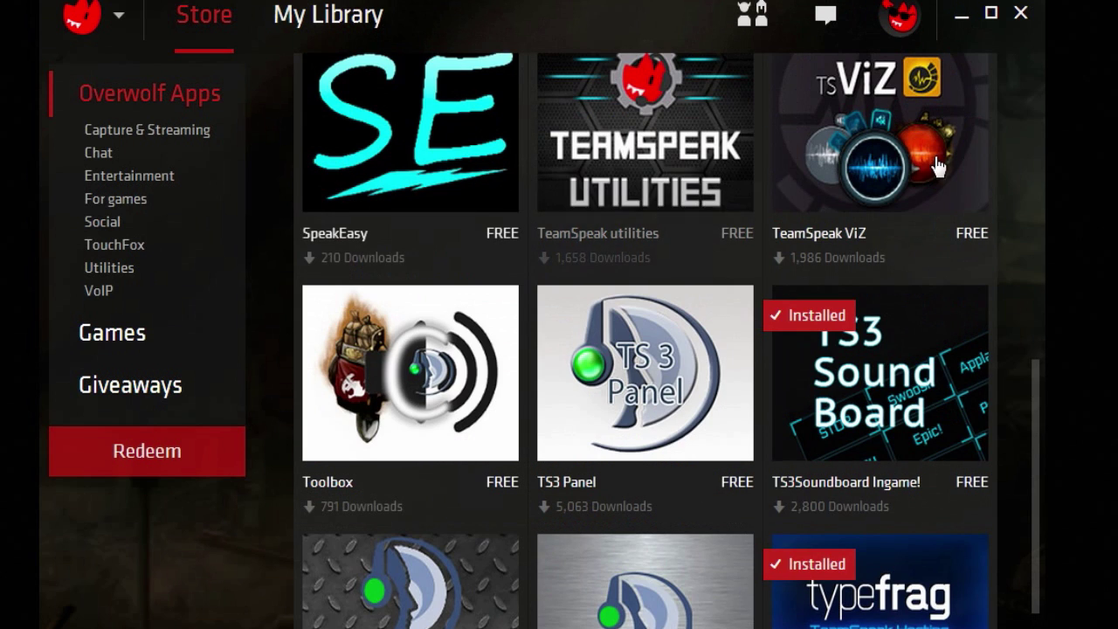
{"action": "scroll", "coordinate": [874, 175], "scroll_direction": "up", "scroll_amount": 4}
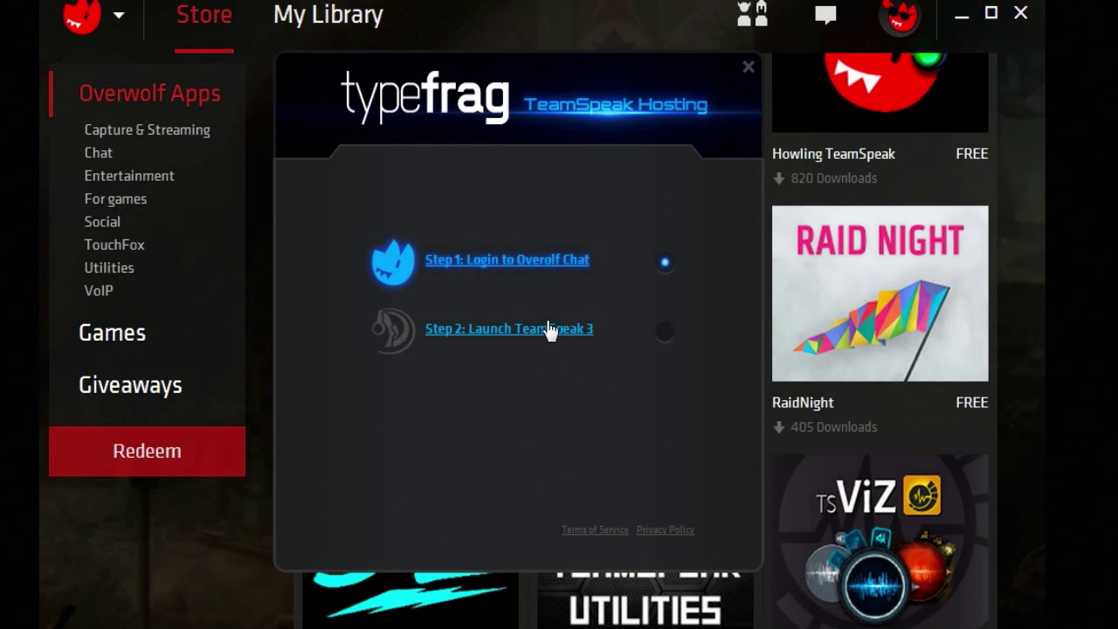
{"action": "left_click", "coordinate": [534, 332]}
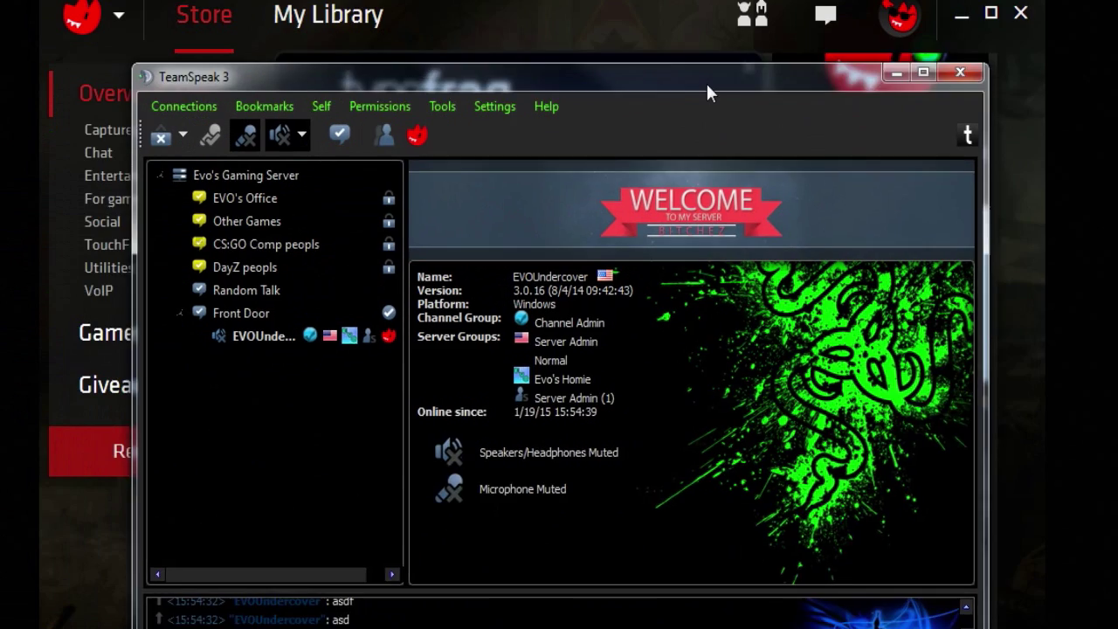
{"action": "left_click_drag", "start_coordinate": [705, 93], "coordinate": [655, 15]}
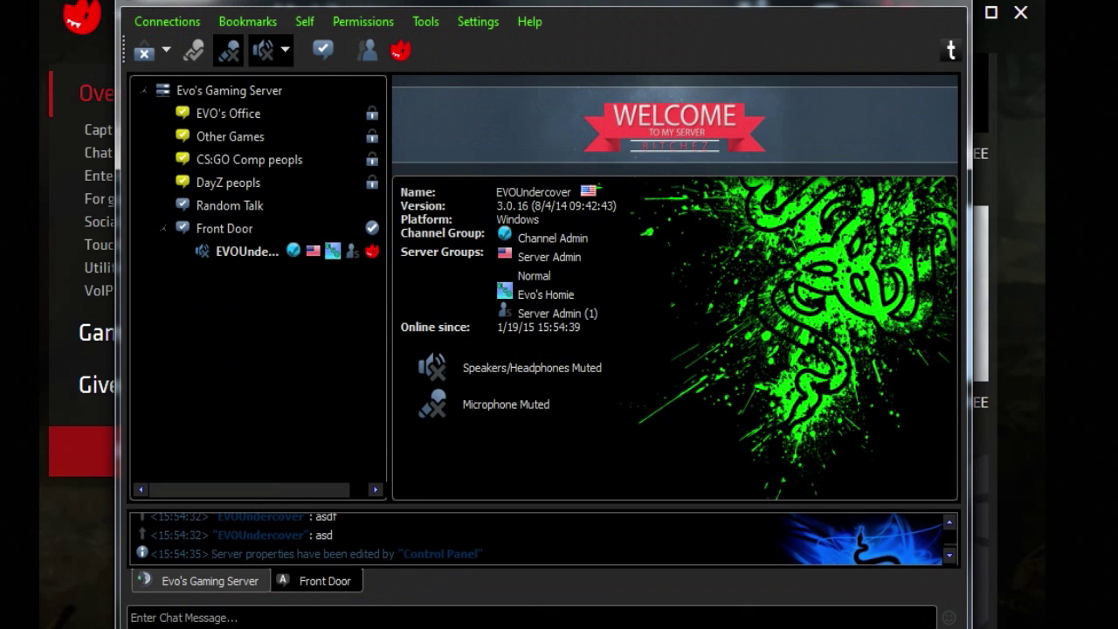
Step: Cancel TeamSpeak's Use Privilege Key prompt without a key and bring Overwolf's TypeFrag panel forward
{"action": "left_click", "coordinate": [371, 19]}
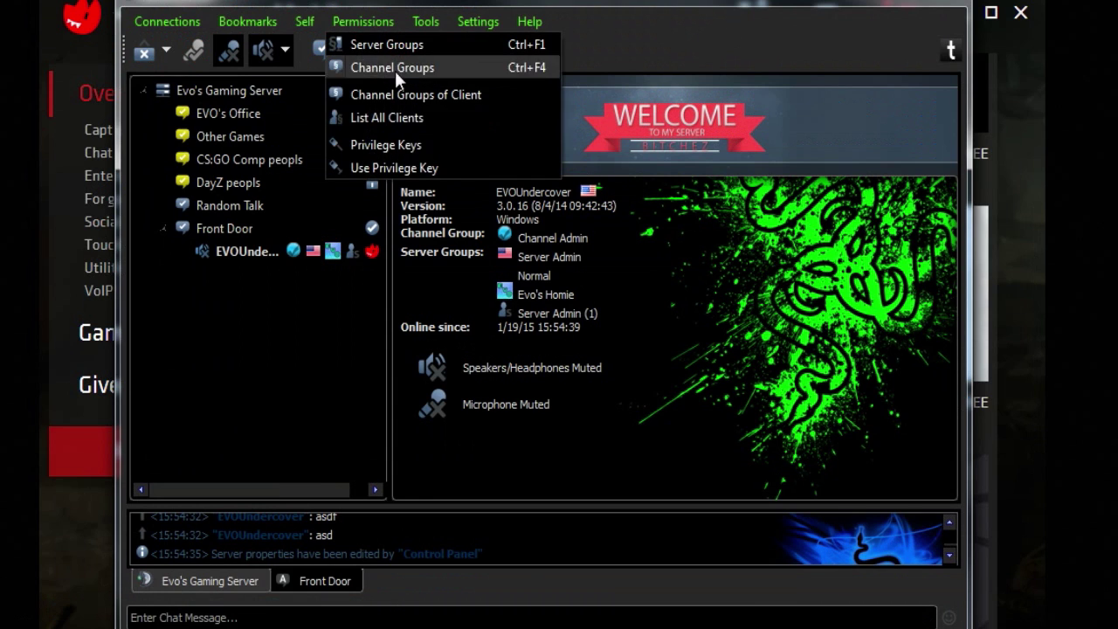
{"action": "left_click", "coordinate": [418, 167]}
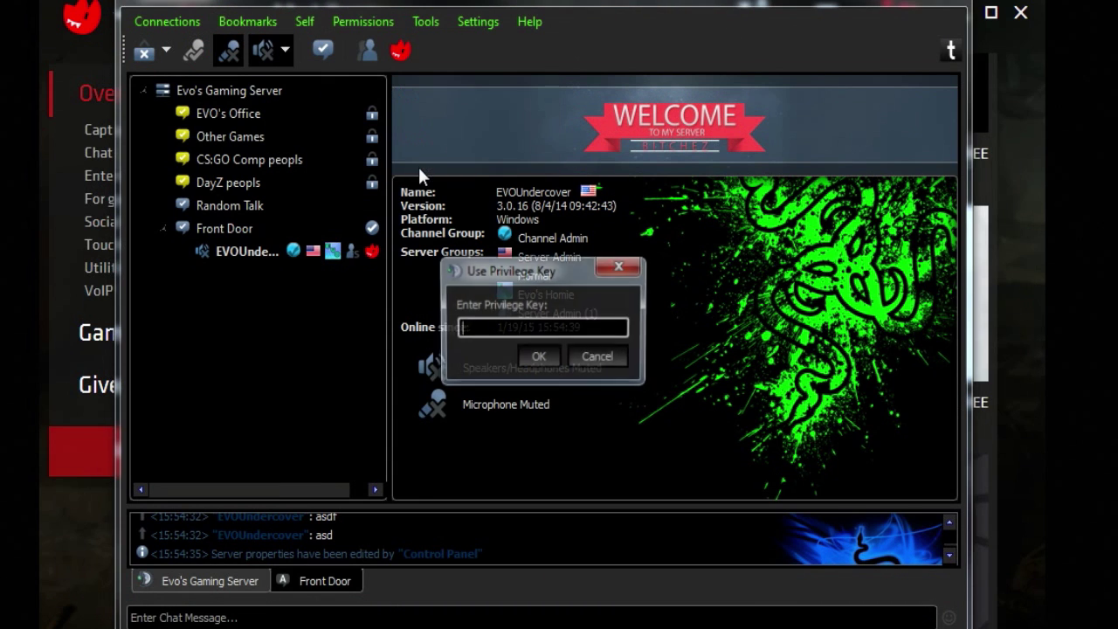
{"action": "left_click", "coordinate": [597, 356]}
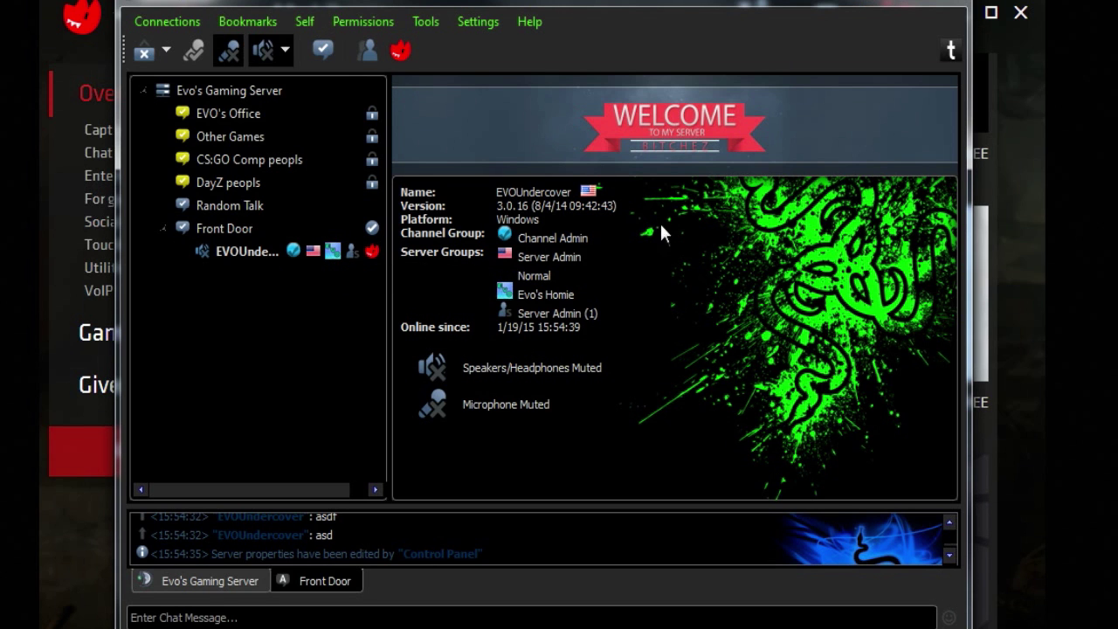
{"action": "left_click", "coordinate": [869, 7]}
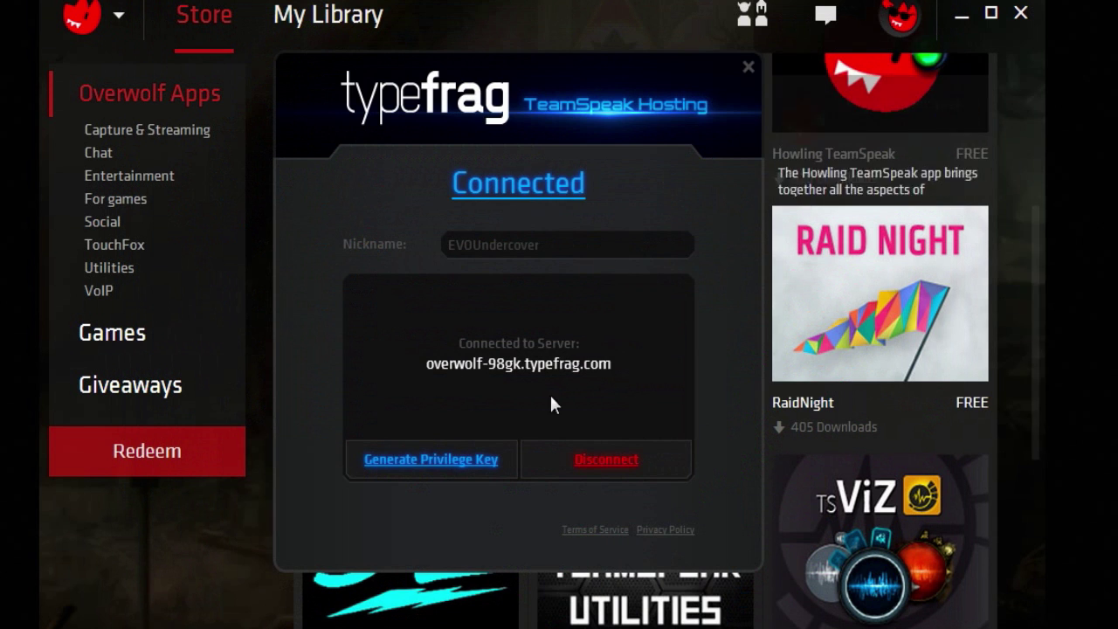
Step: Close Overwolf's TypeFrag Connected panel to reveal the TeamSpeak apps grid
{"action": "left_click", "coordinate": [748, 67]}
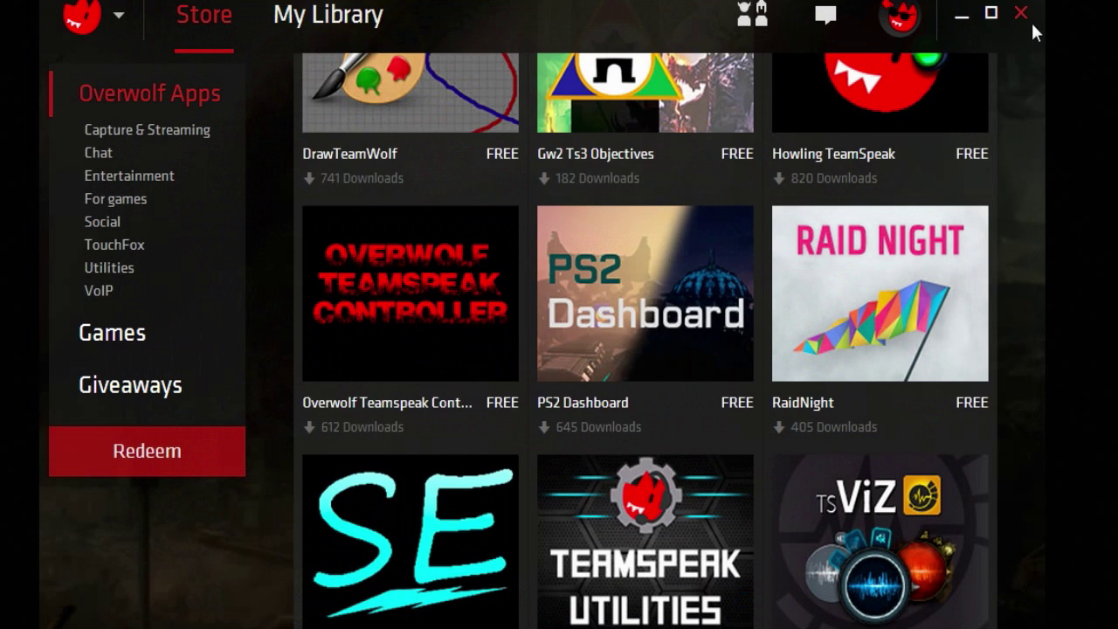